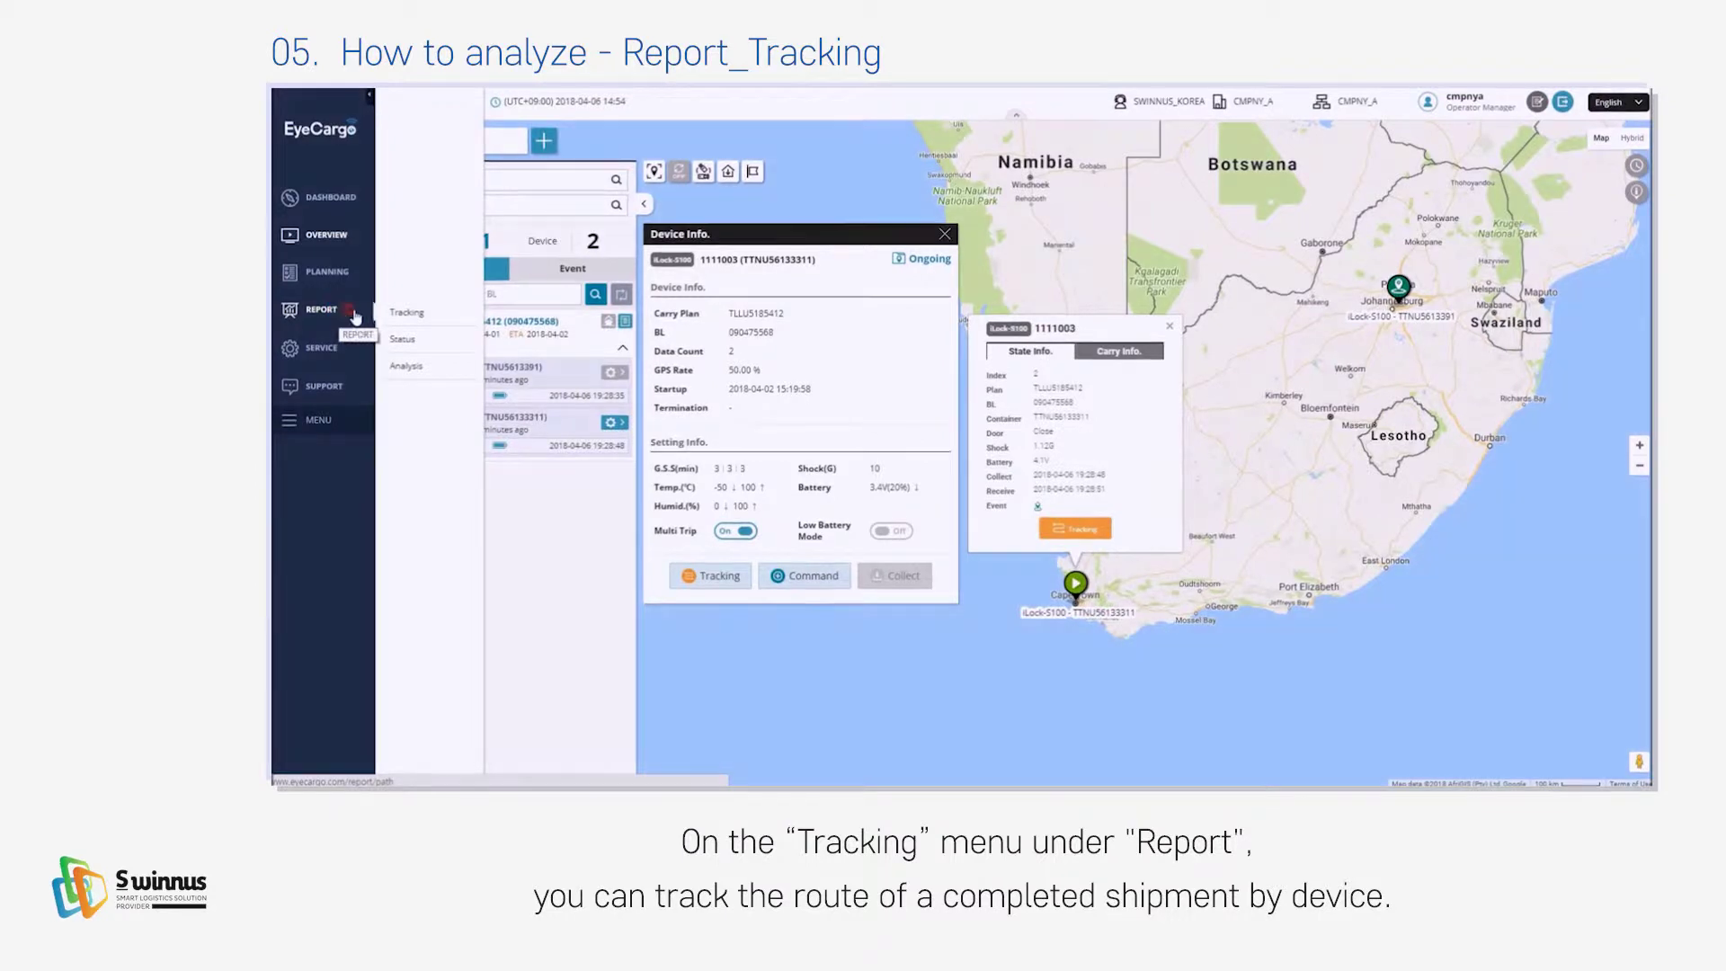
From Report > Tracking, select the Keenpoint Railway Container Trace and Track plan and open its tracking
{"action": "left_click", "coordinate": [400, 312]}
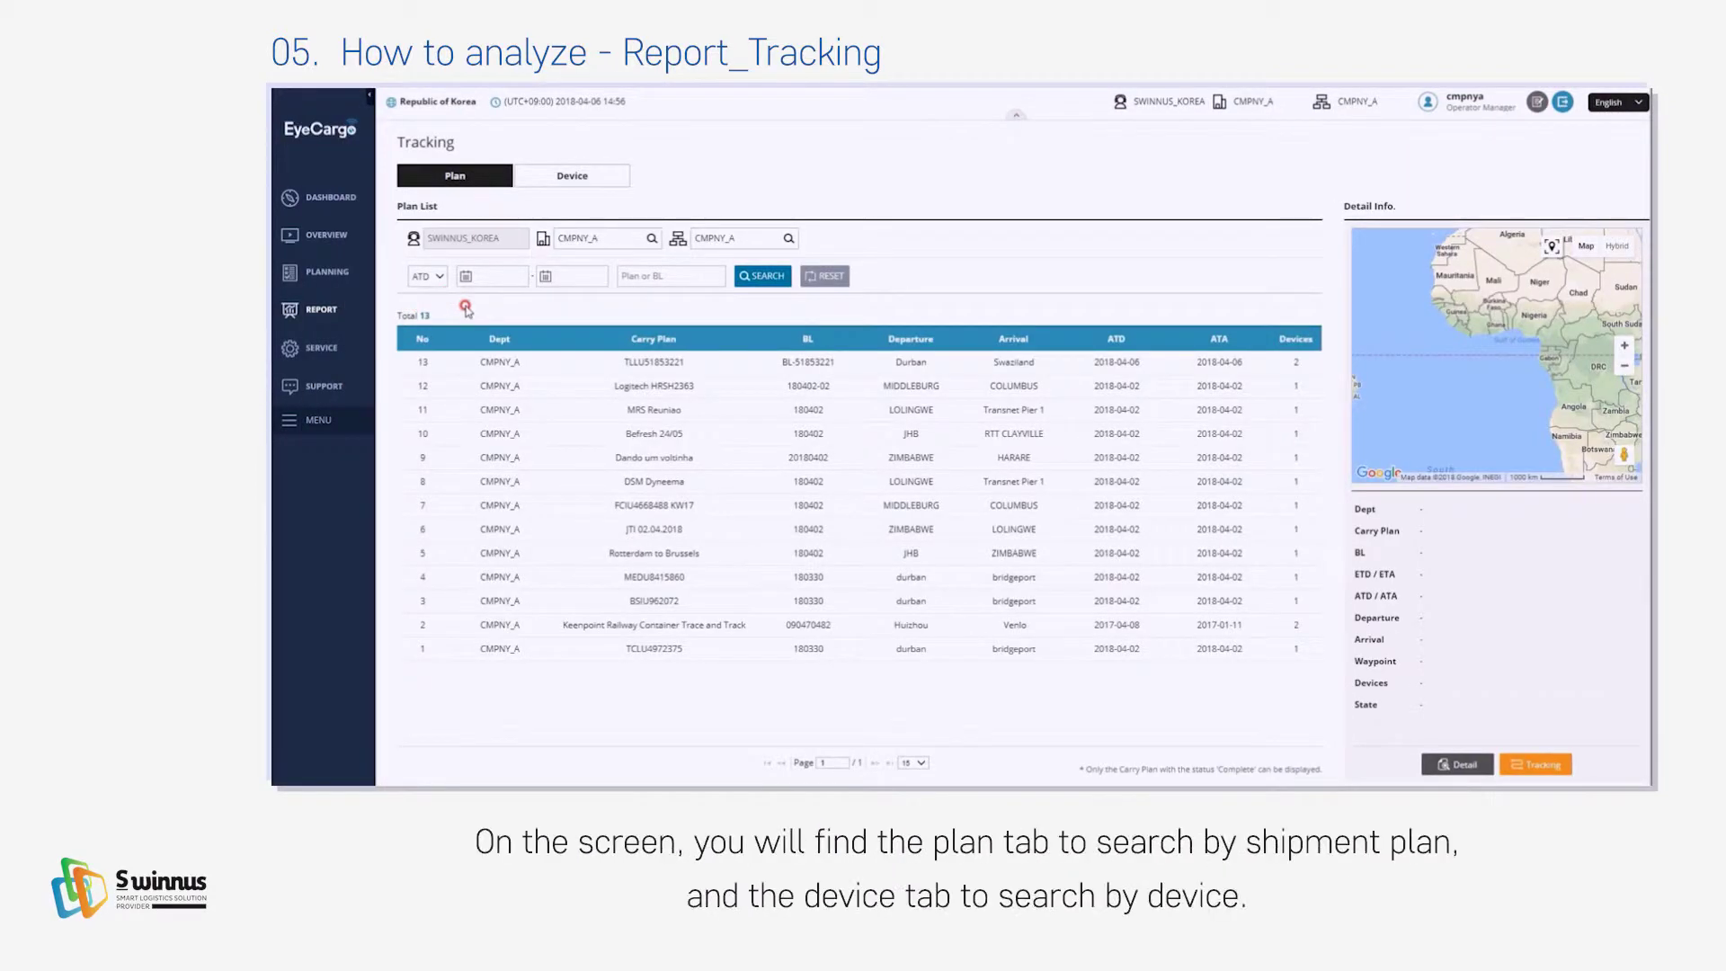
{"action": "left_click", "coordinate": [544, 178]}
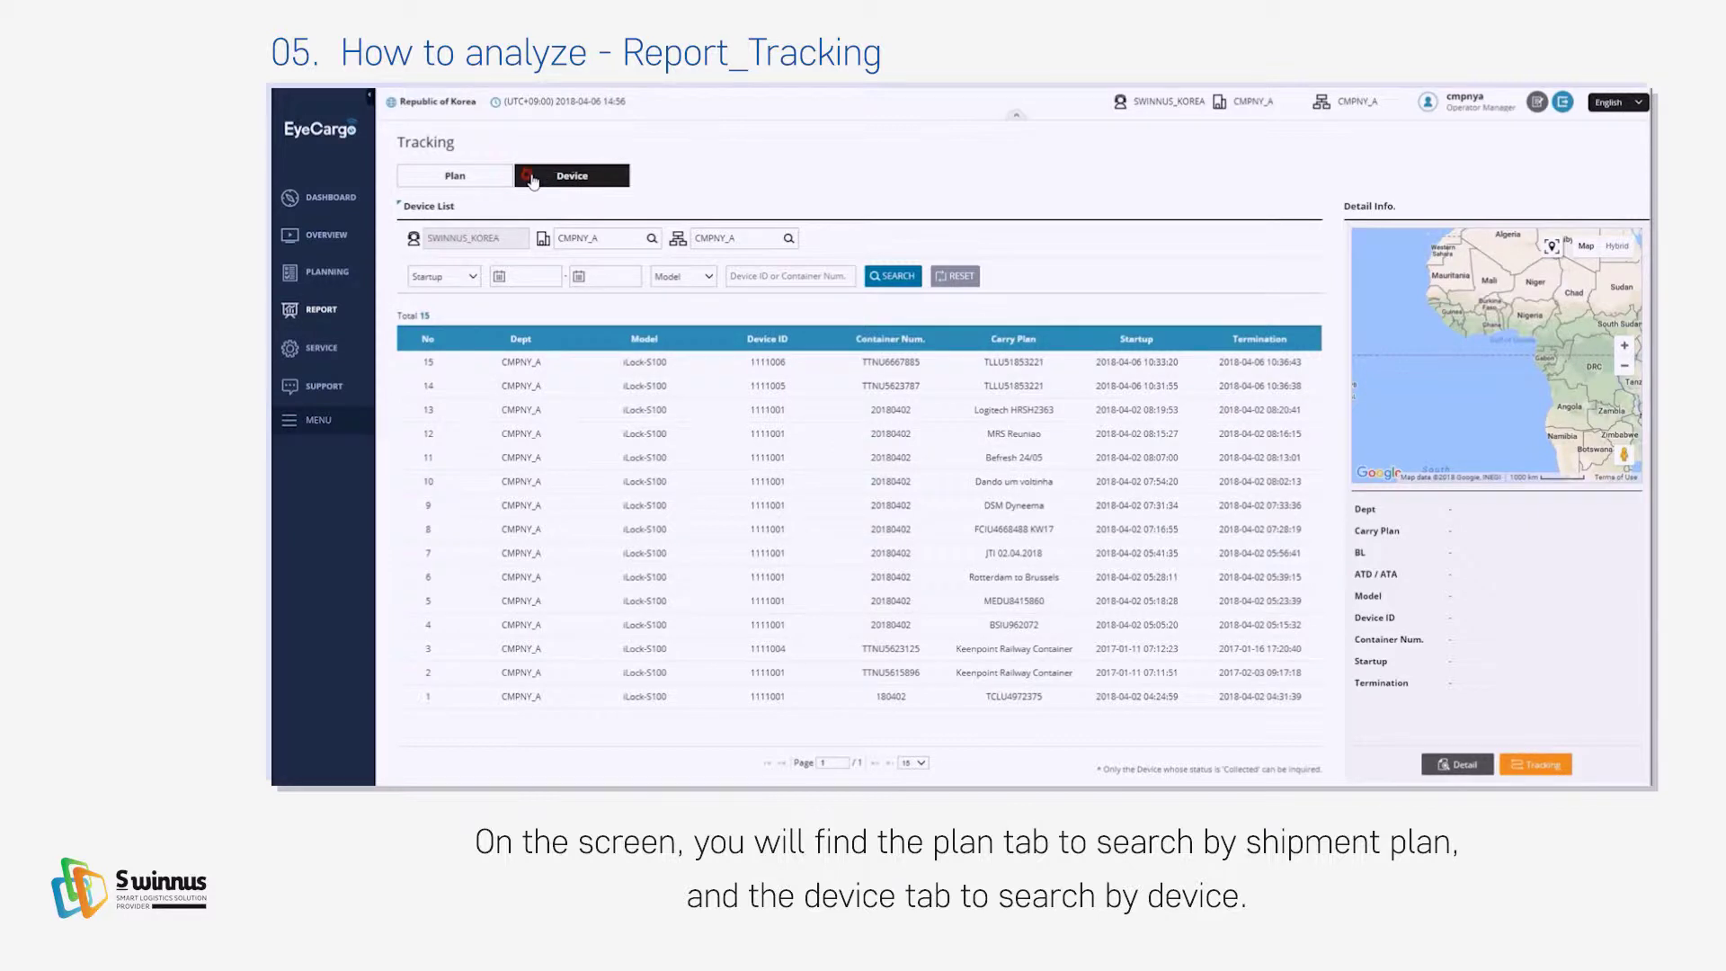
{"action": "left_click", "coordinate": [491, 174]}
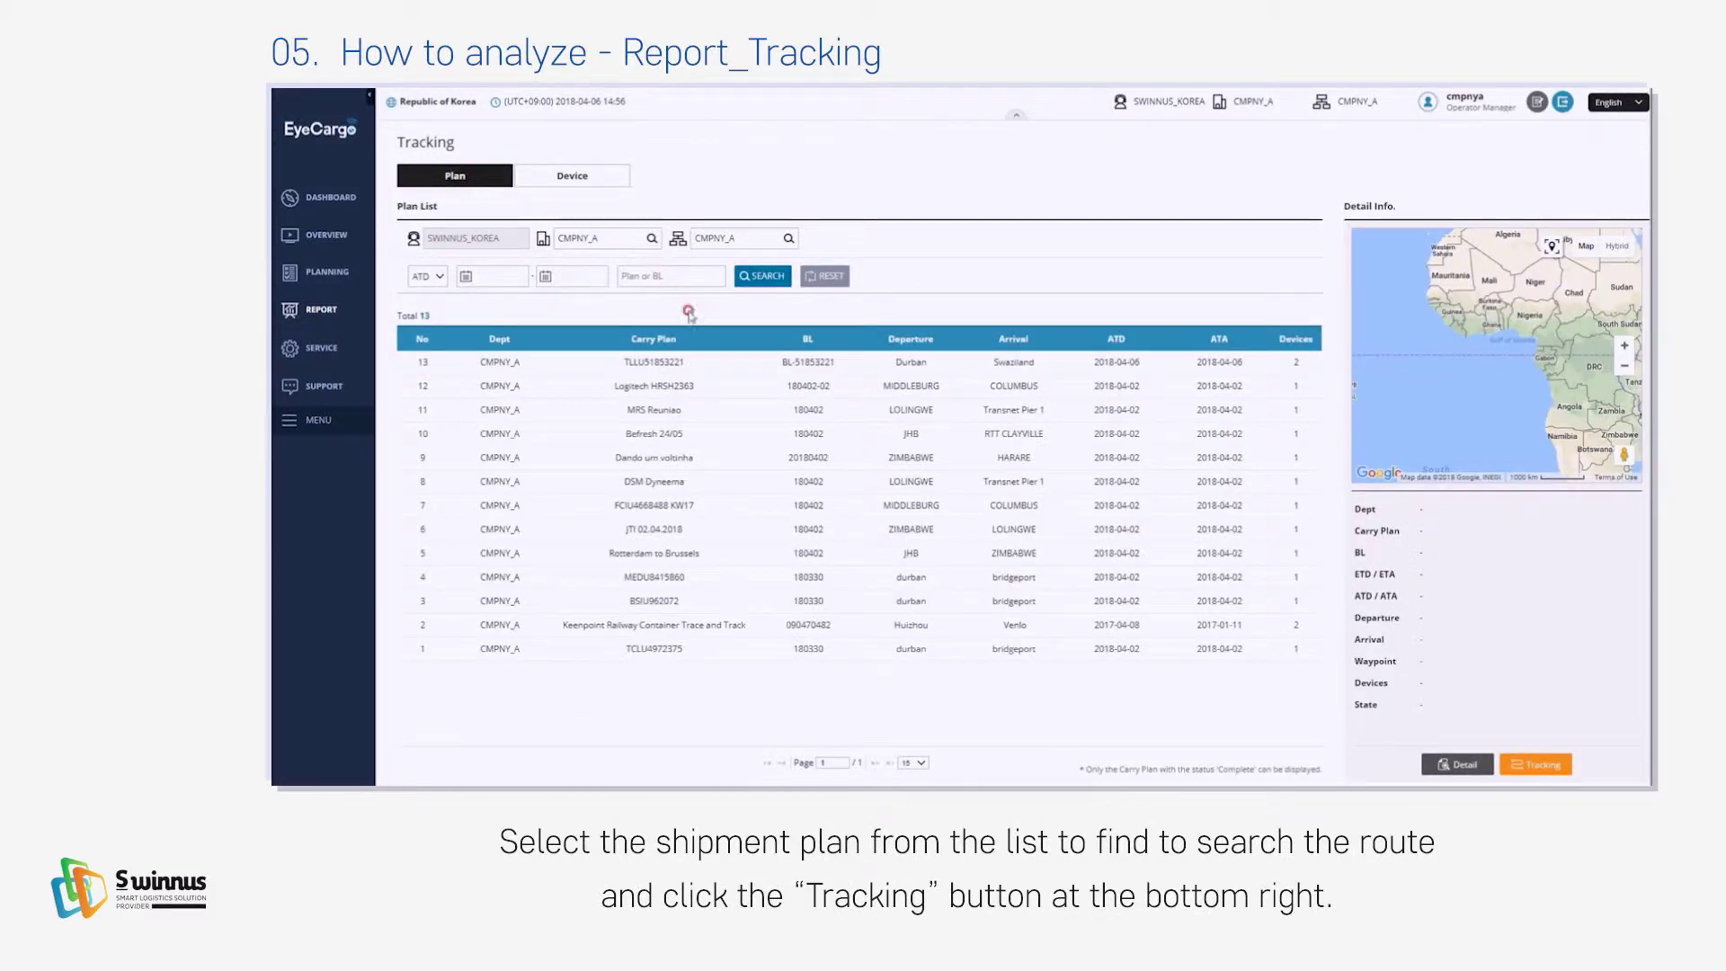
{"action": "left_click", "coordinate": [998, 625]}
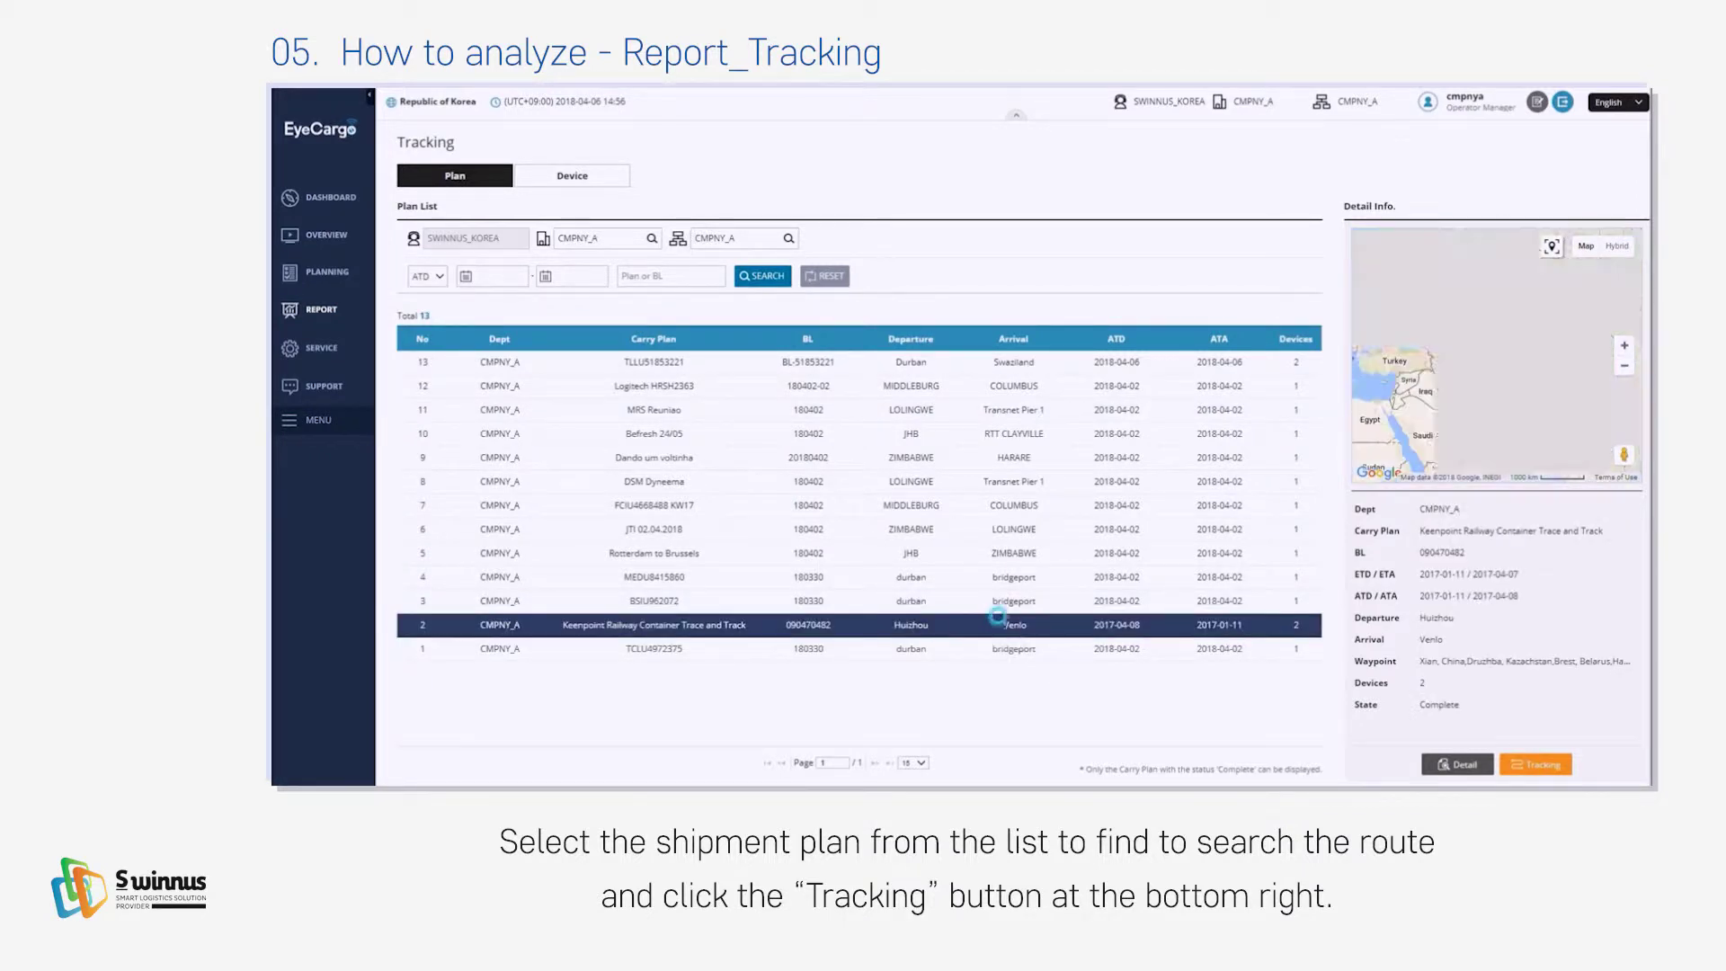
{"action": "left_click", "coordinate": [1541, 771]}
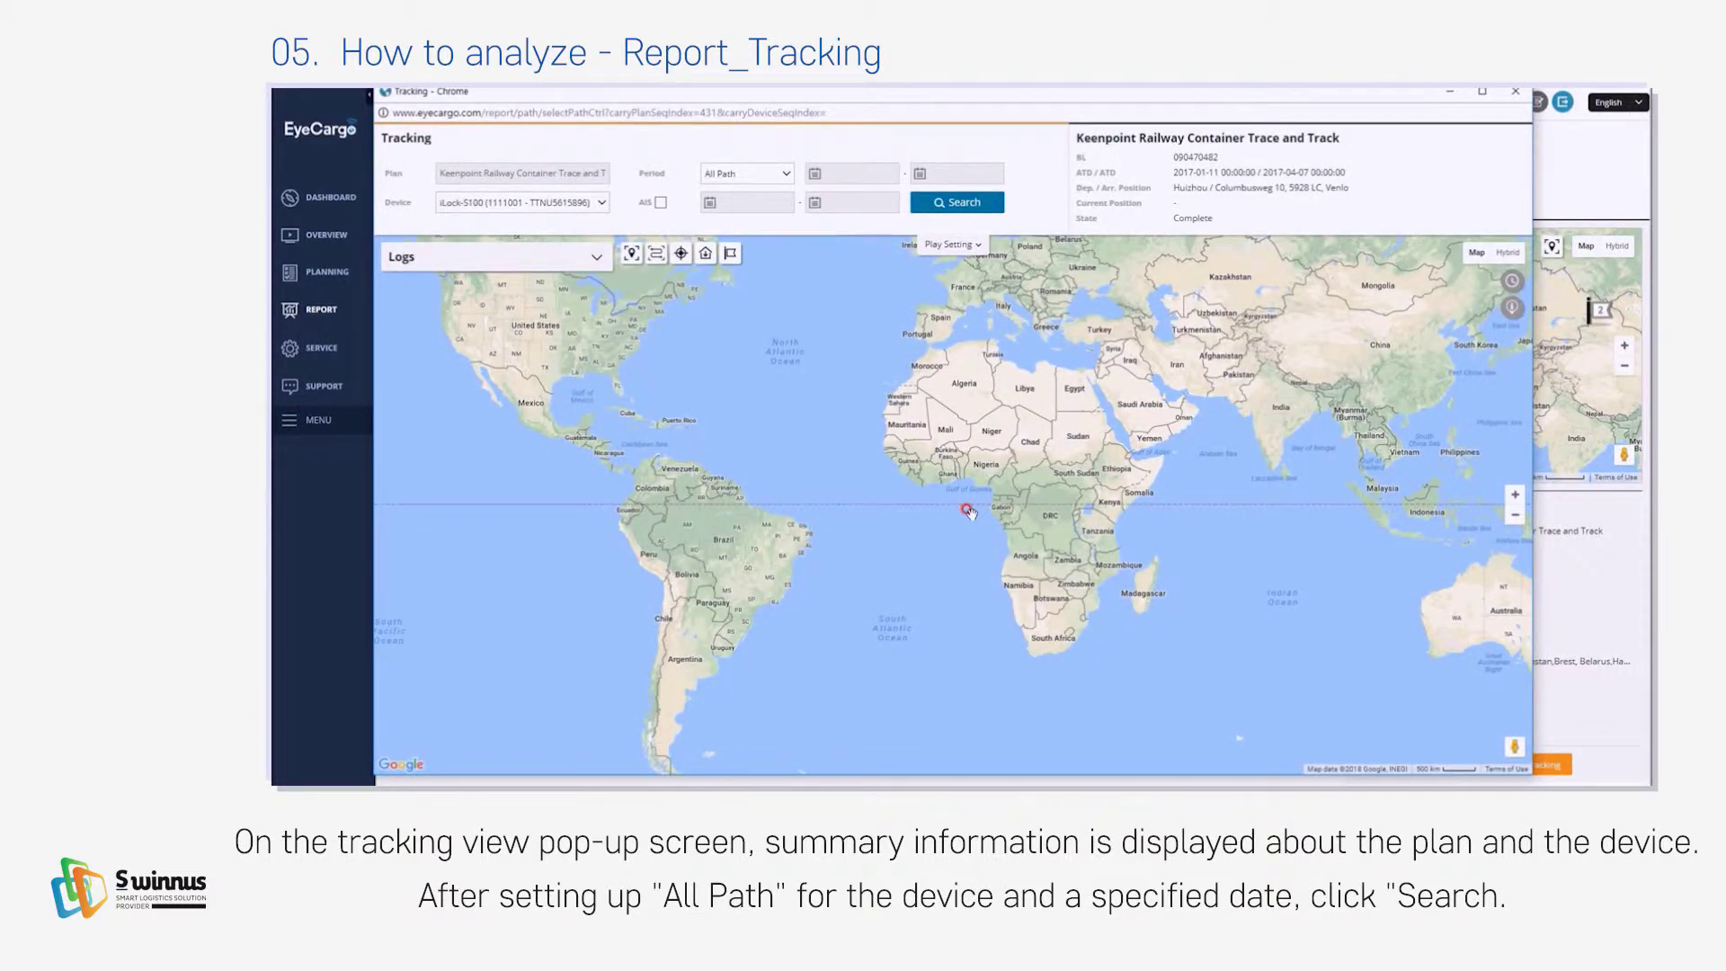
Keep Period on All Path and search to plot the container's route with 536 log records
{"action": "left_click", "coordinate": [773, 180]}
{"action": "left_click", "coordinate": [773, 180]}
{"action": "left_click", "coordinate": [969, 204]}
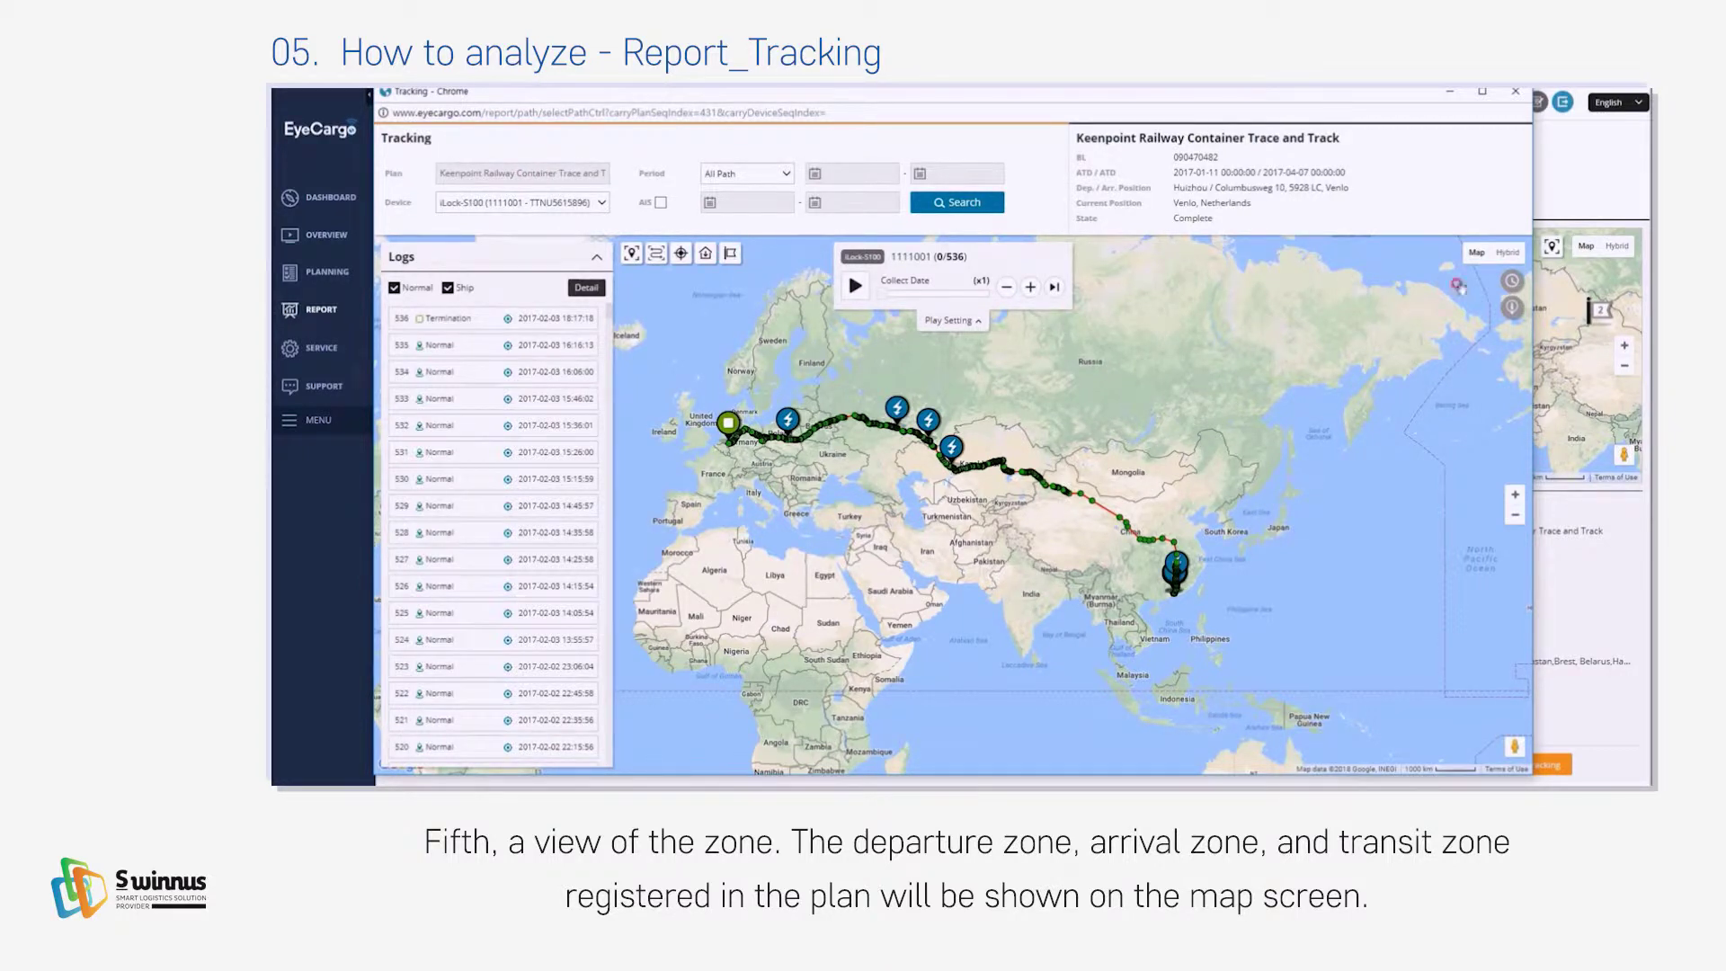
{"action": "left_click", "coordinate": [1510, 283]}
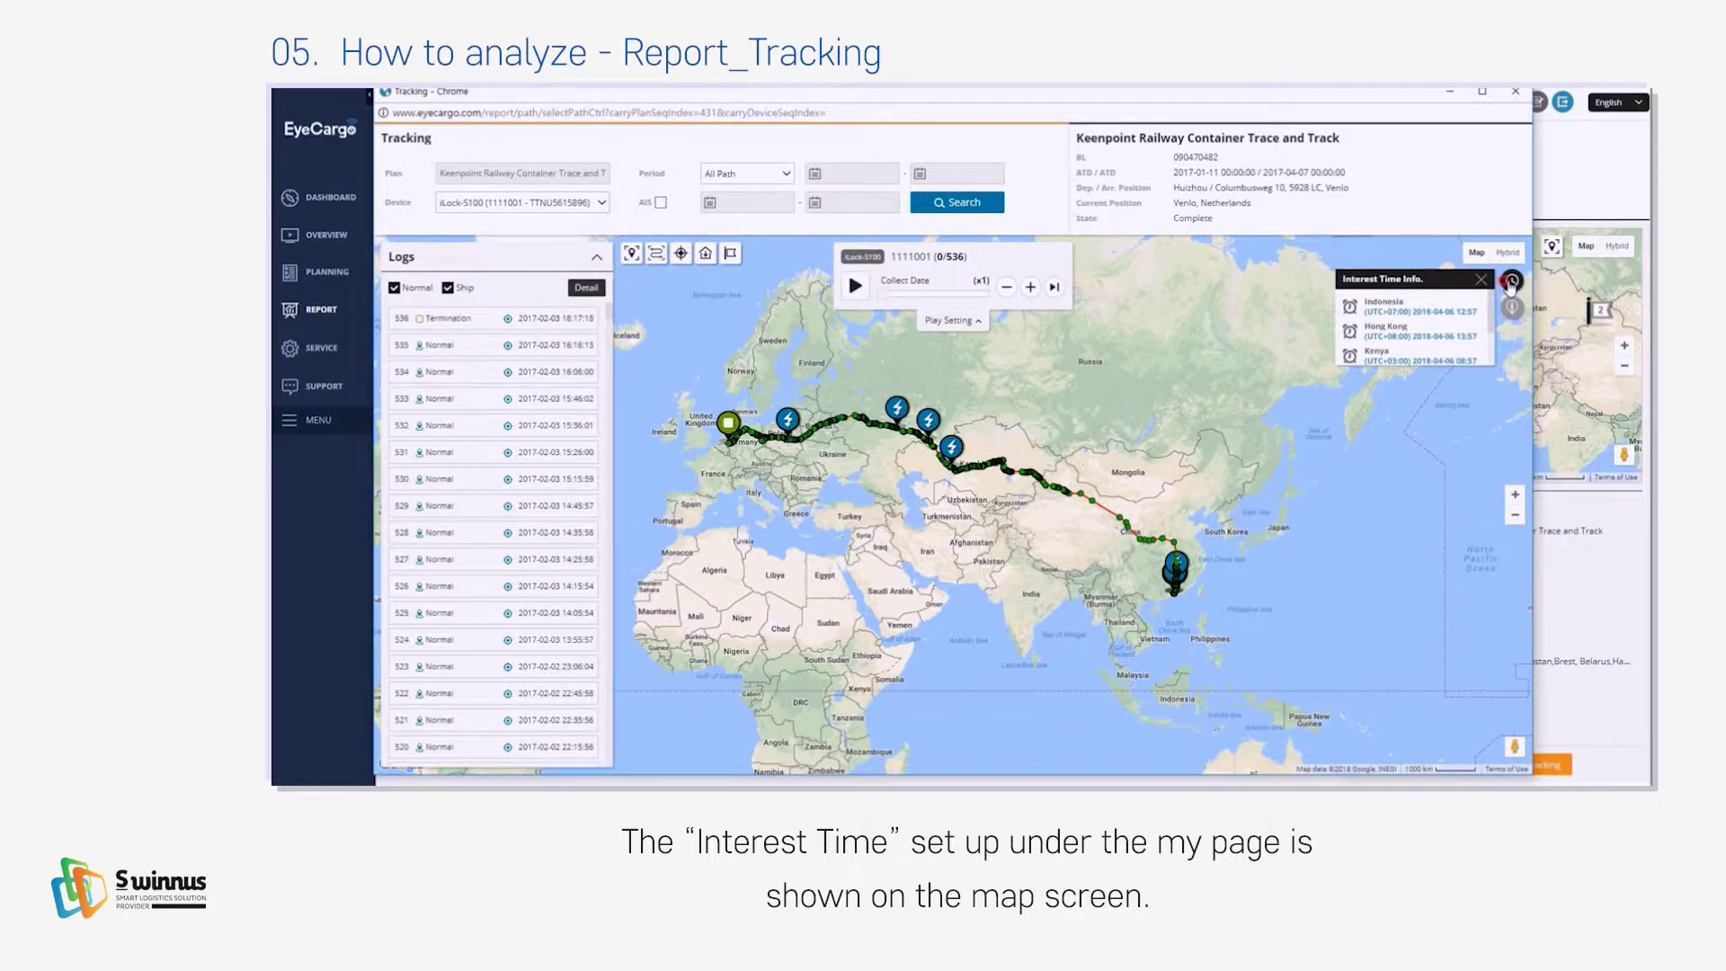
{"action": "left_click", "coordinate": [1512, 307]}
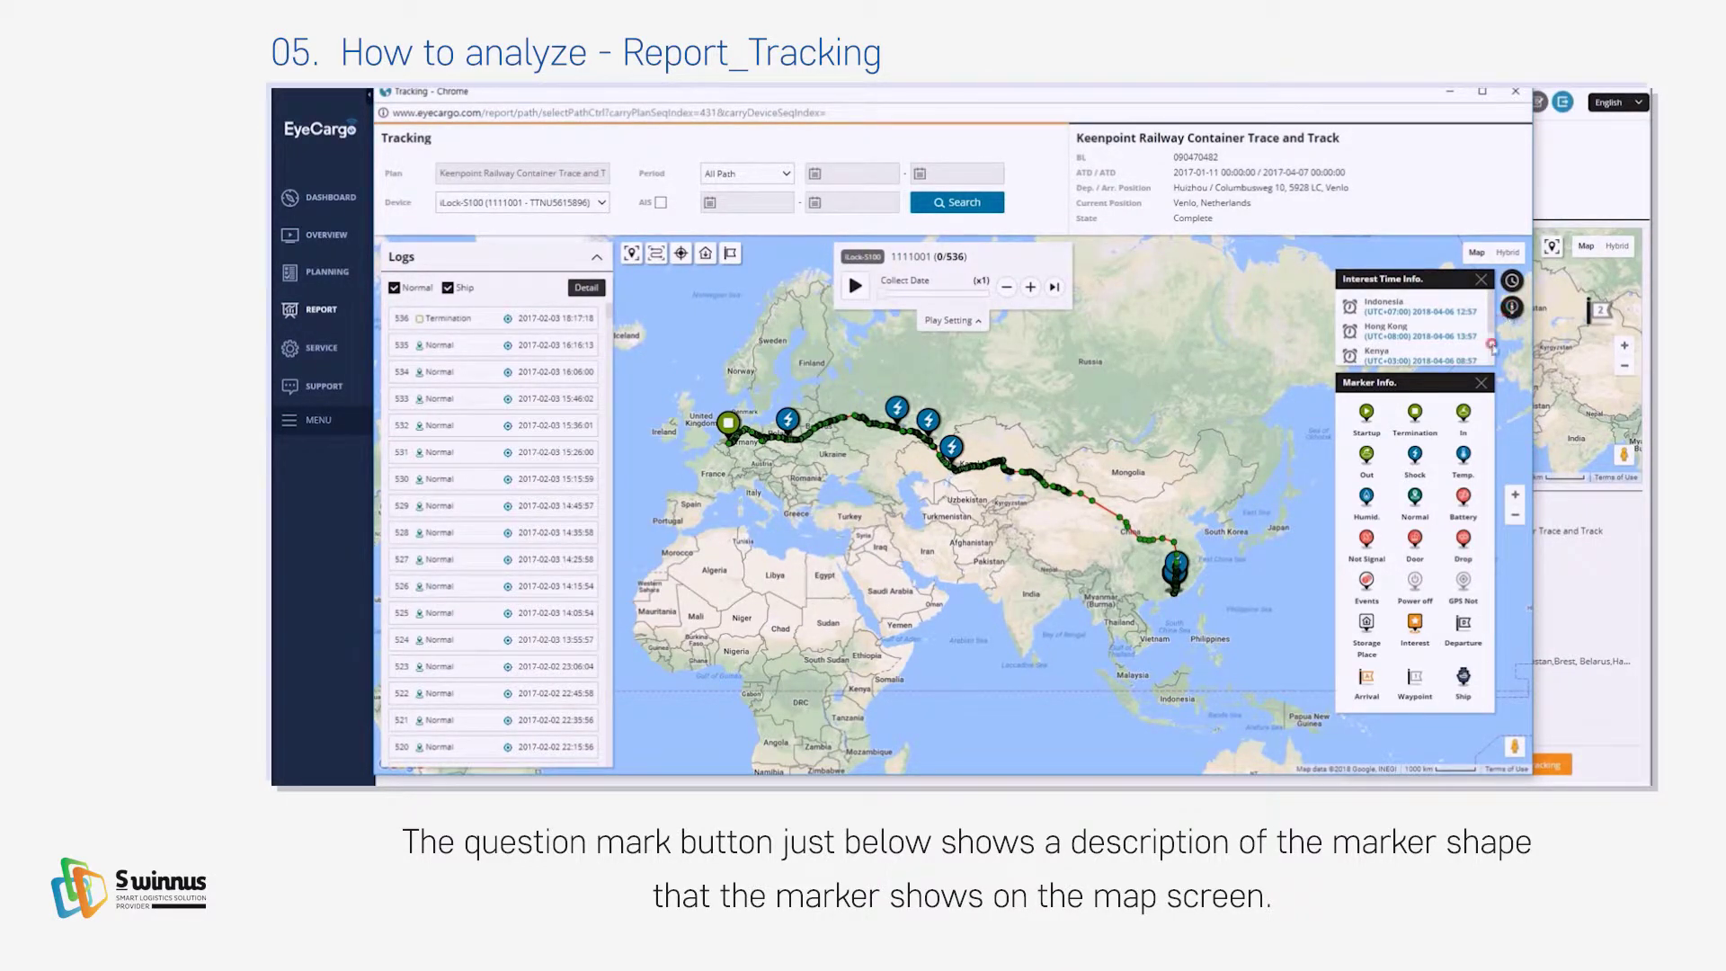
{"action": "left_click", "coordinate": [1480, 382]}
{"action": "left_click", "coordinate": [1481, 281]}
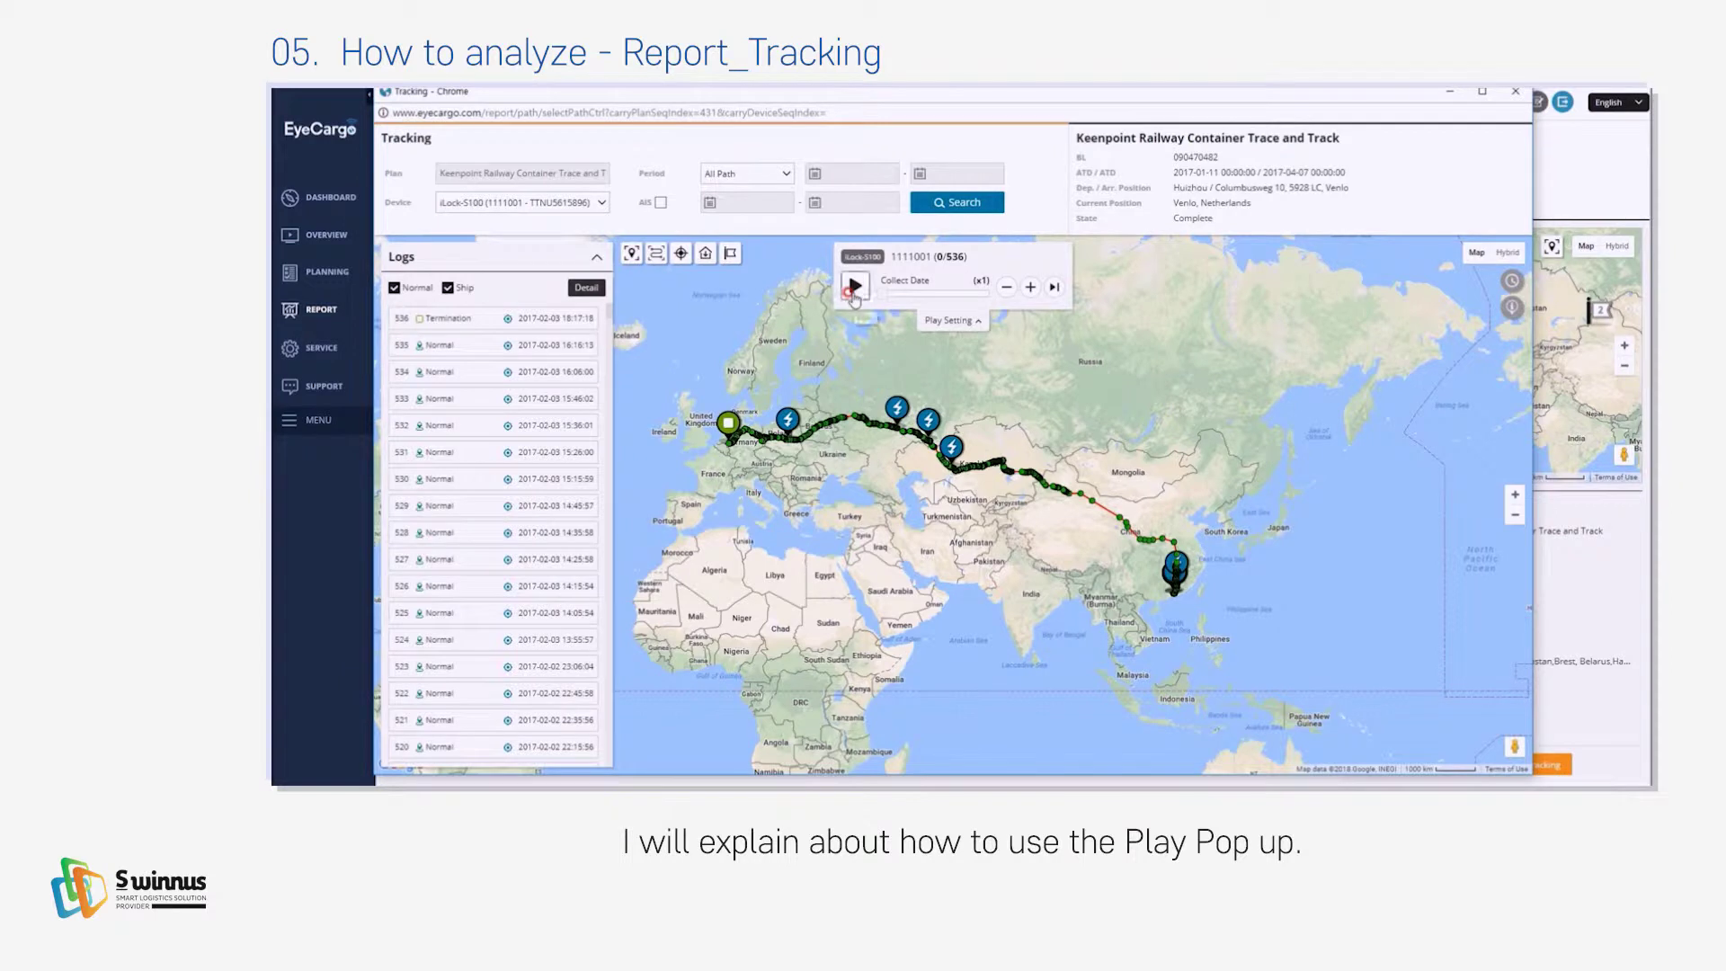
Start the route playback and jump it forward along the timeline
{"action": "left_click", "coordinate": [853, 292]}
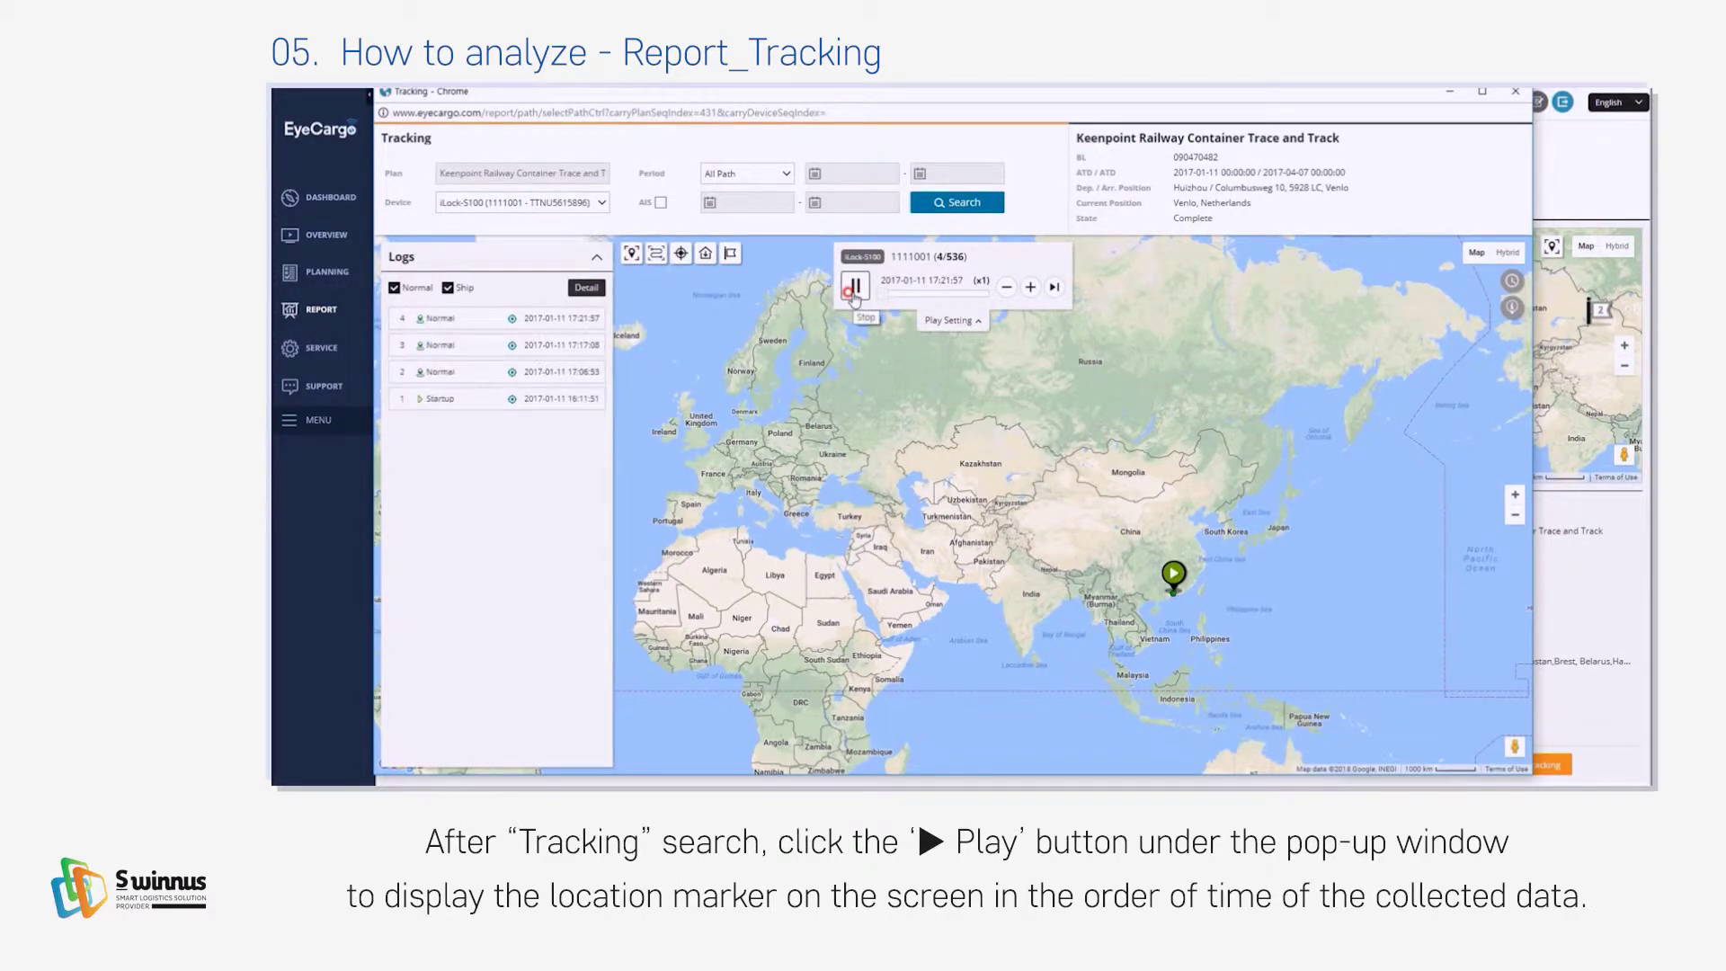
{"action": "left_click_drag", "start_coordinate": [884, 294], "coordinate": [961, 300]}
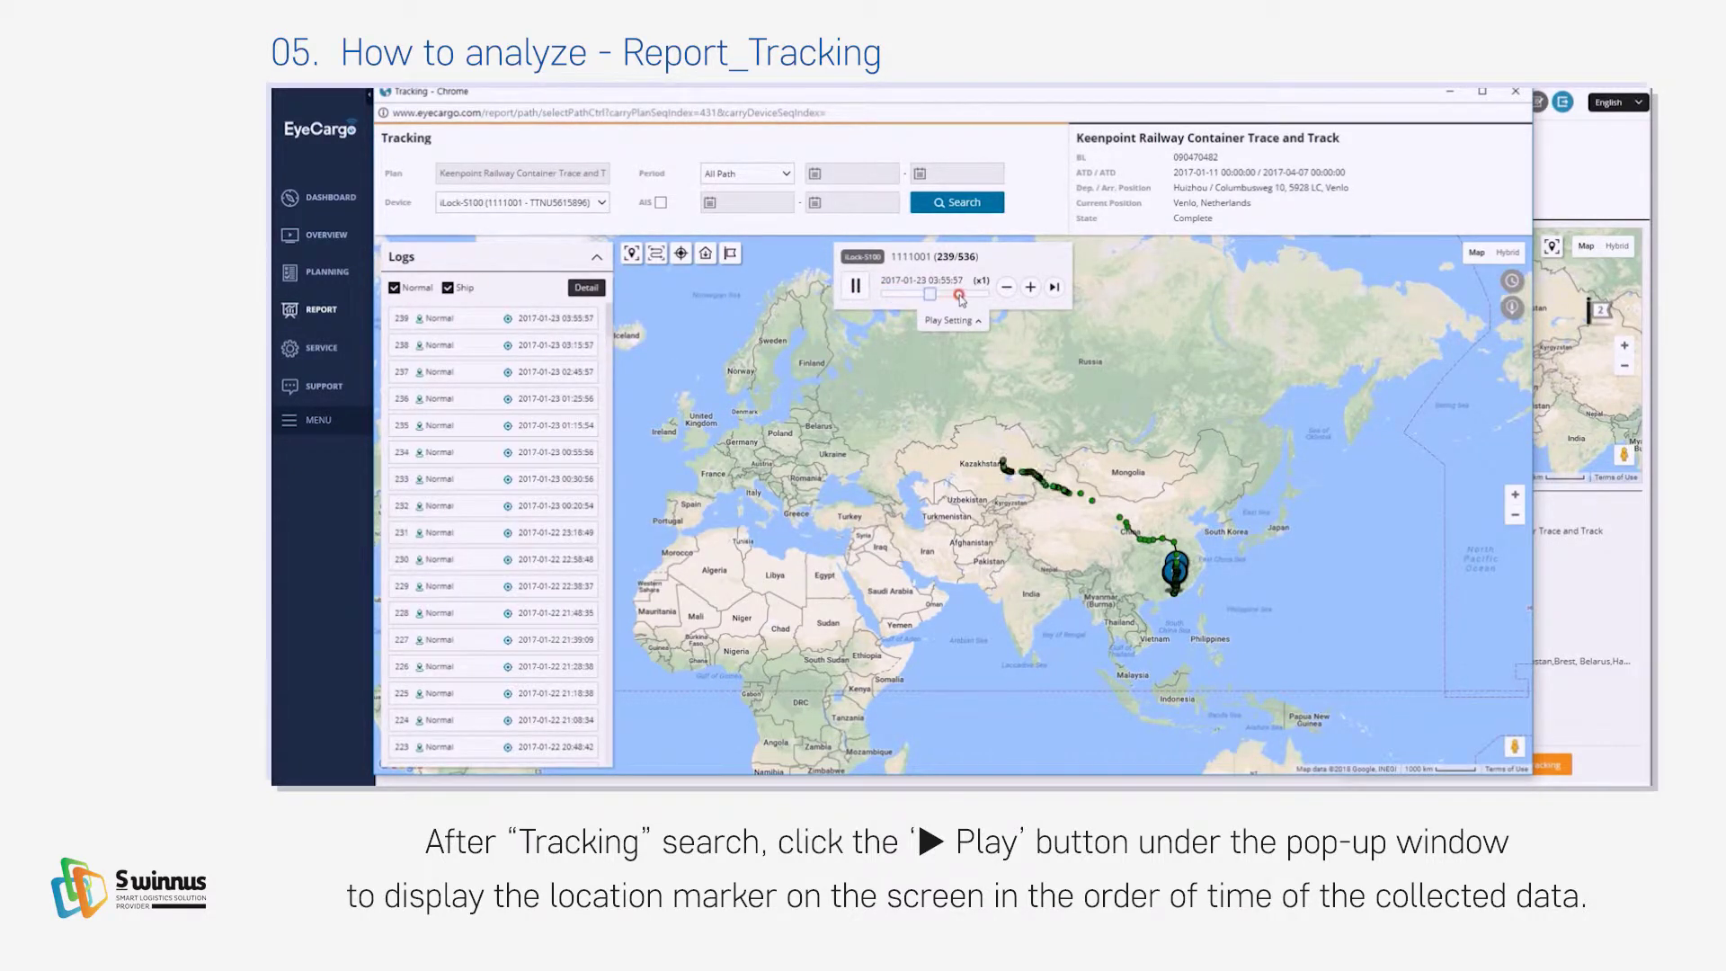
{"action": "left_click", "coordinate": [960, 296]}
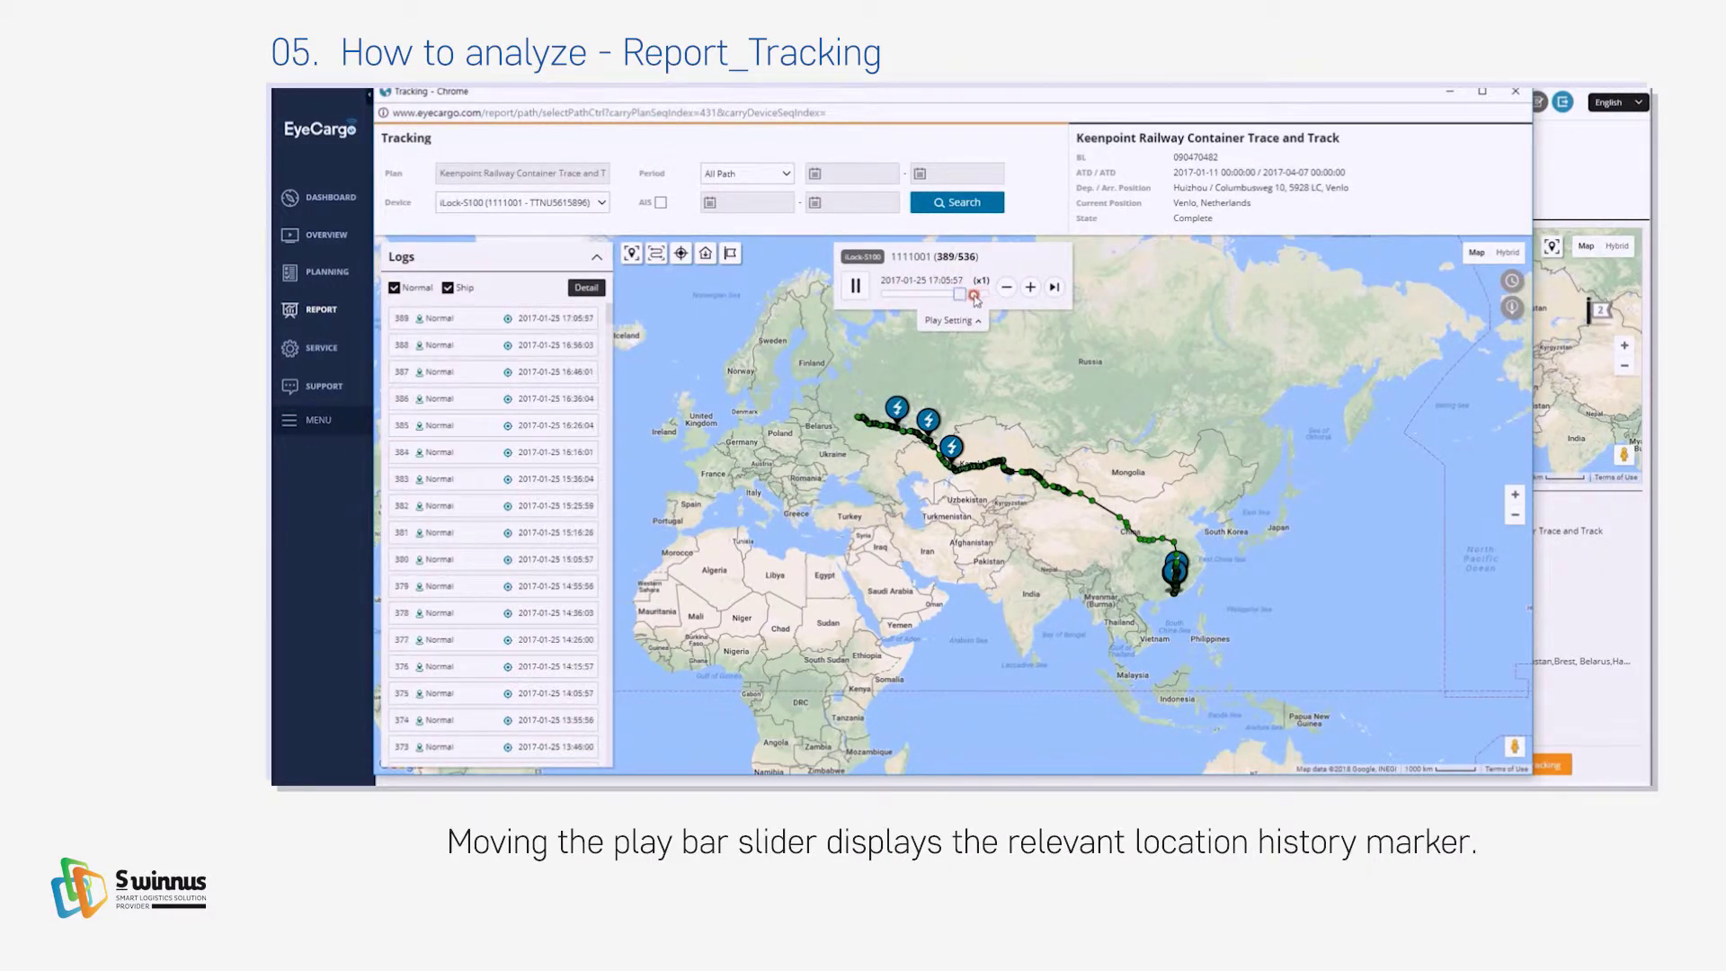
Raise playback speed to x4, then to maximum, running to final record 536
{"action": "left_click", "coordinate": [1025, 291]}
{"action": "left_click", "coordinate": [1027, 290]}
{"action": "left_click", "coordinate": [1027, 289]}
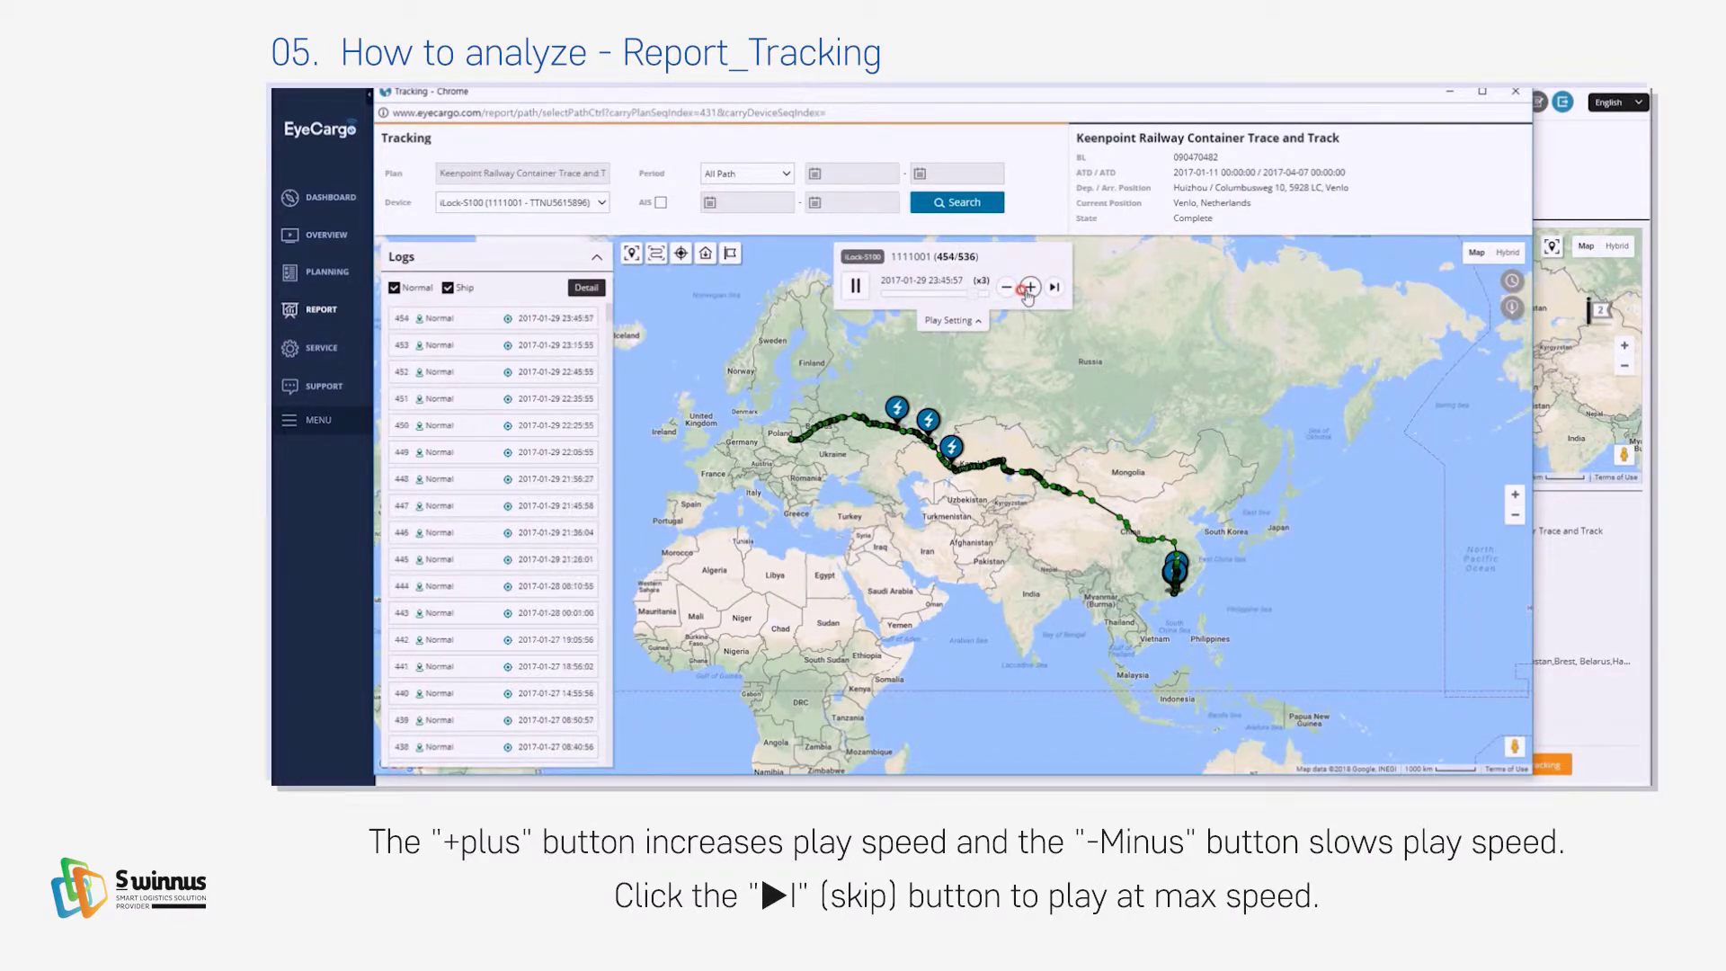
{"action": "left_click", "coordinate": [1027, 289]}
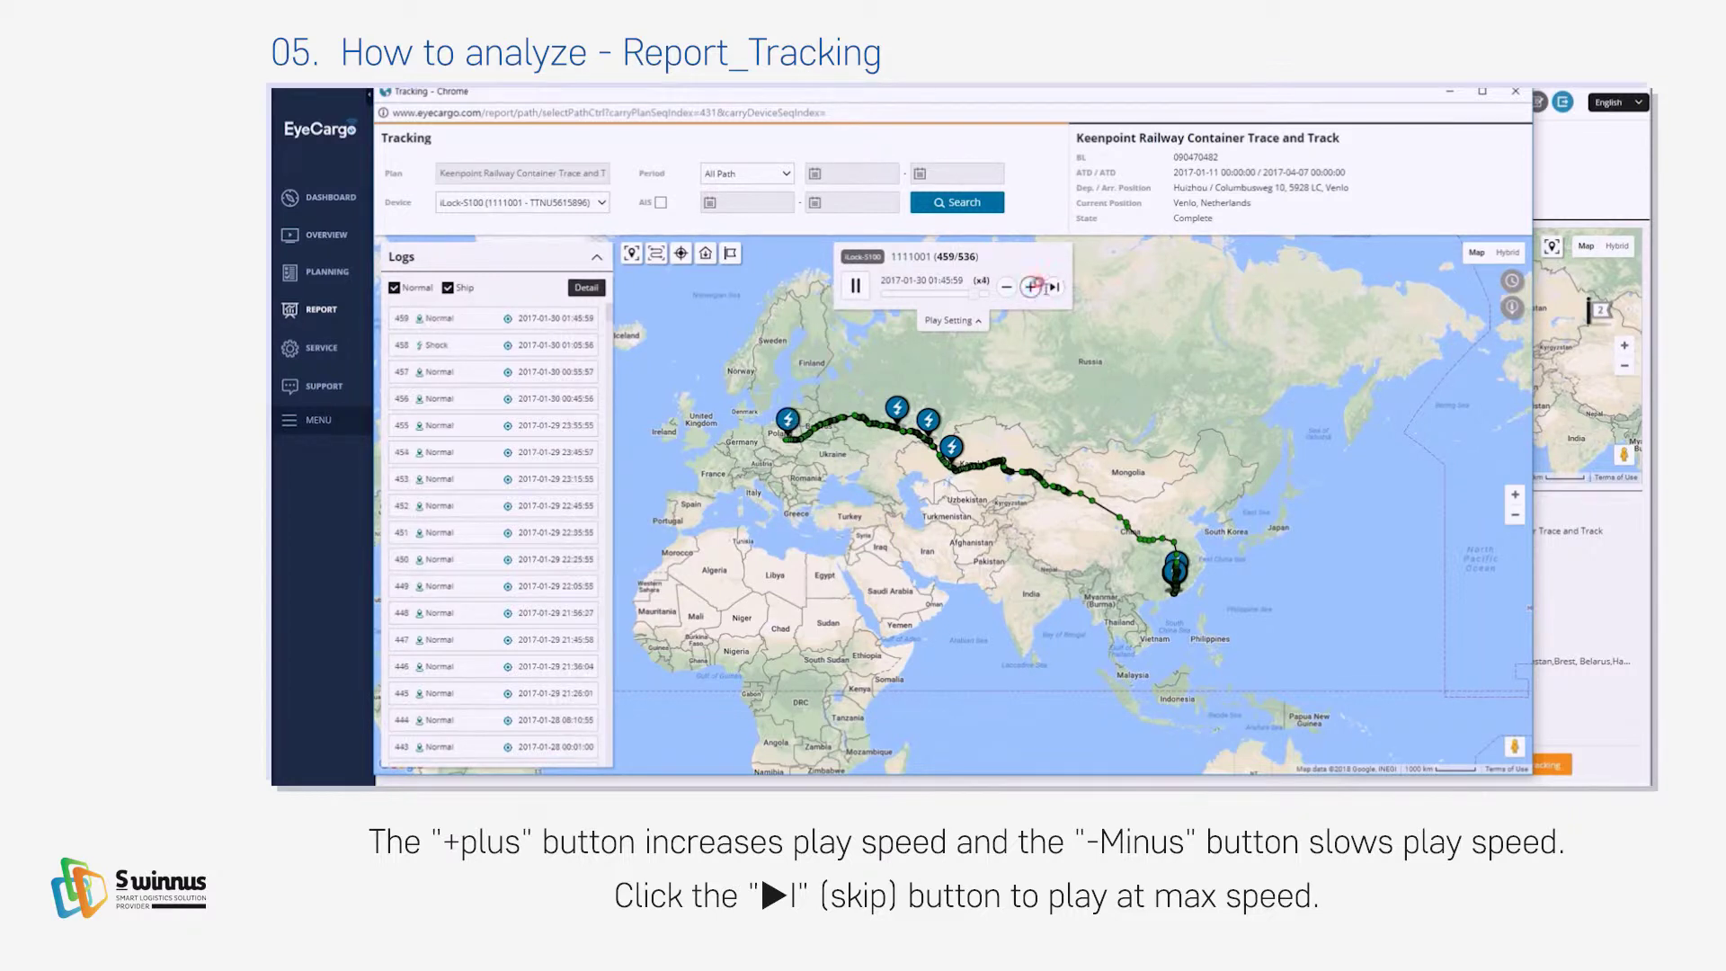
{"action": "left_click", "coordinate": [1053, 287]}
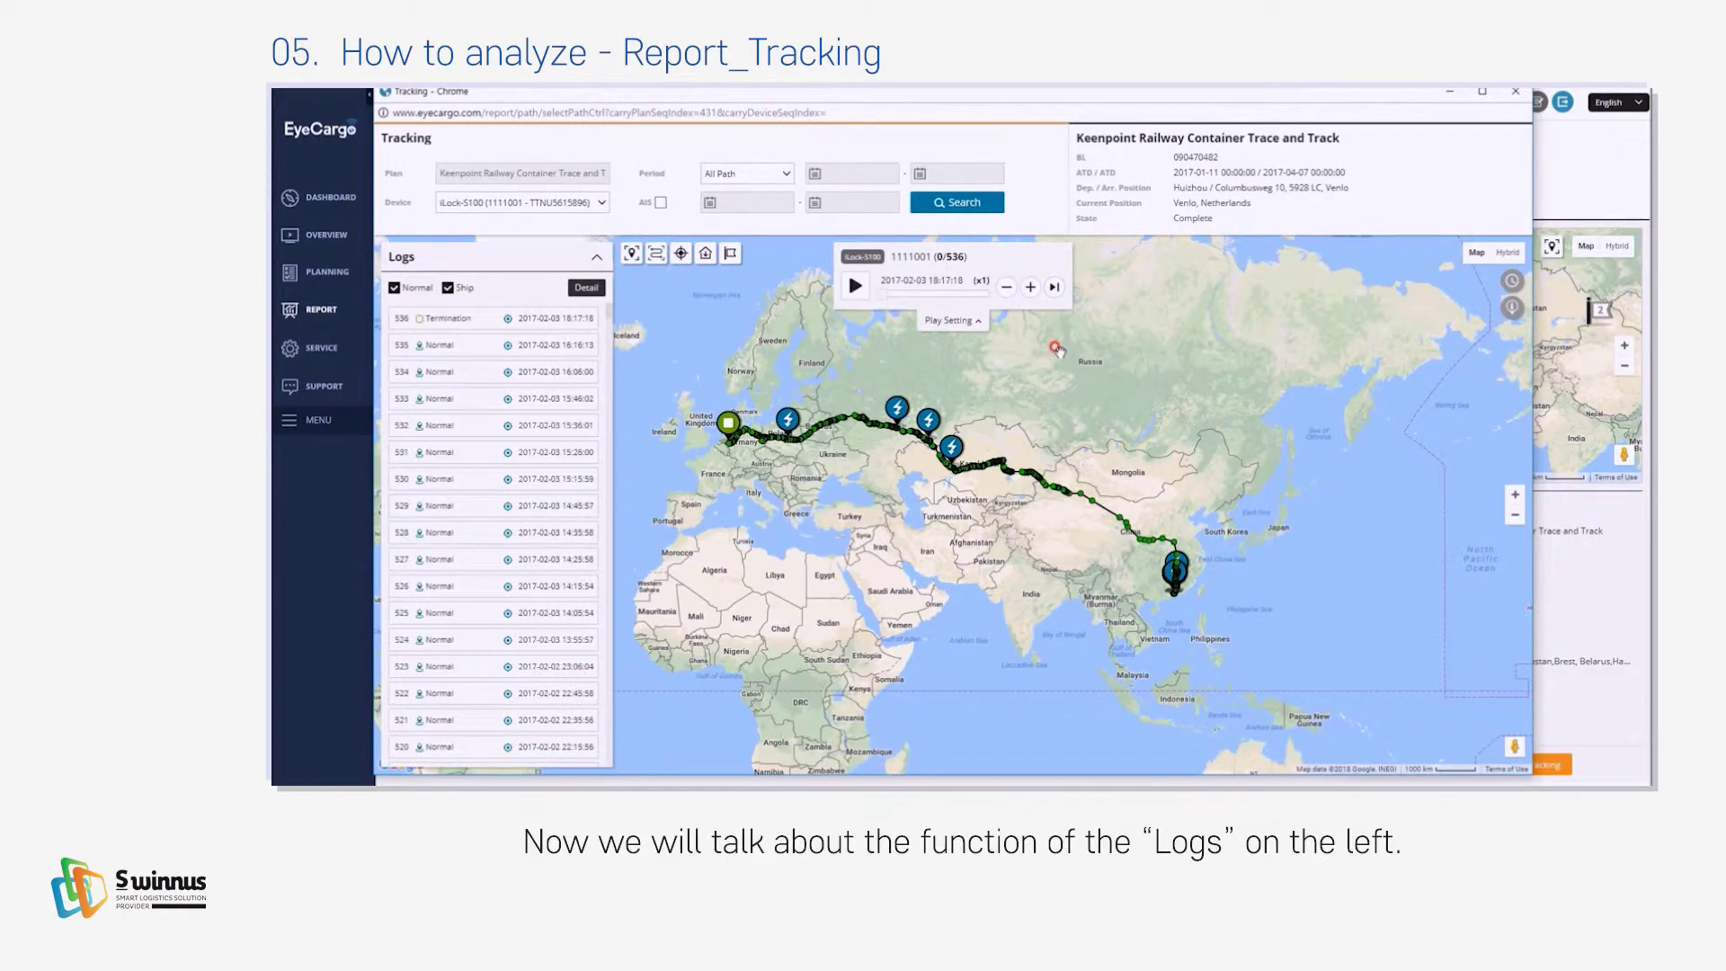
Hide and then restore Normal log records, and inspect log record 533
{"action": "left_click", "coordinate": [395, 289]}
{"action": "left_click", "coordinate": [394, 289]}
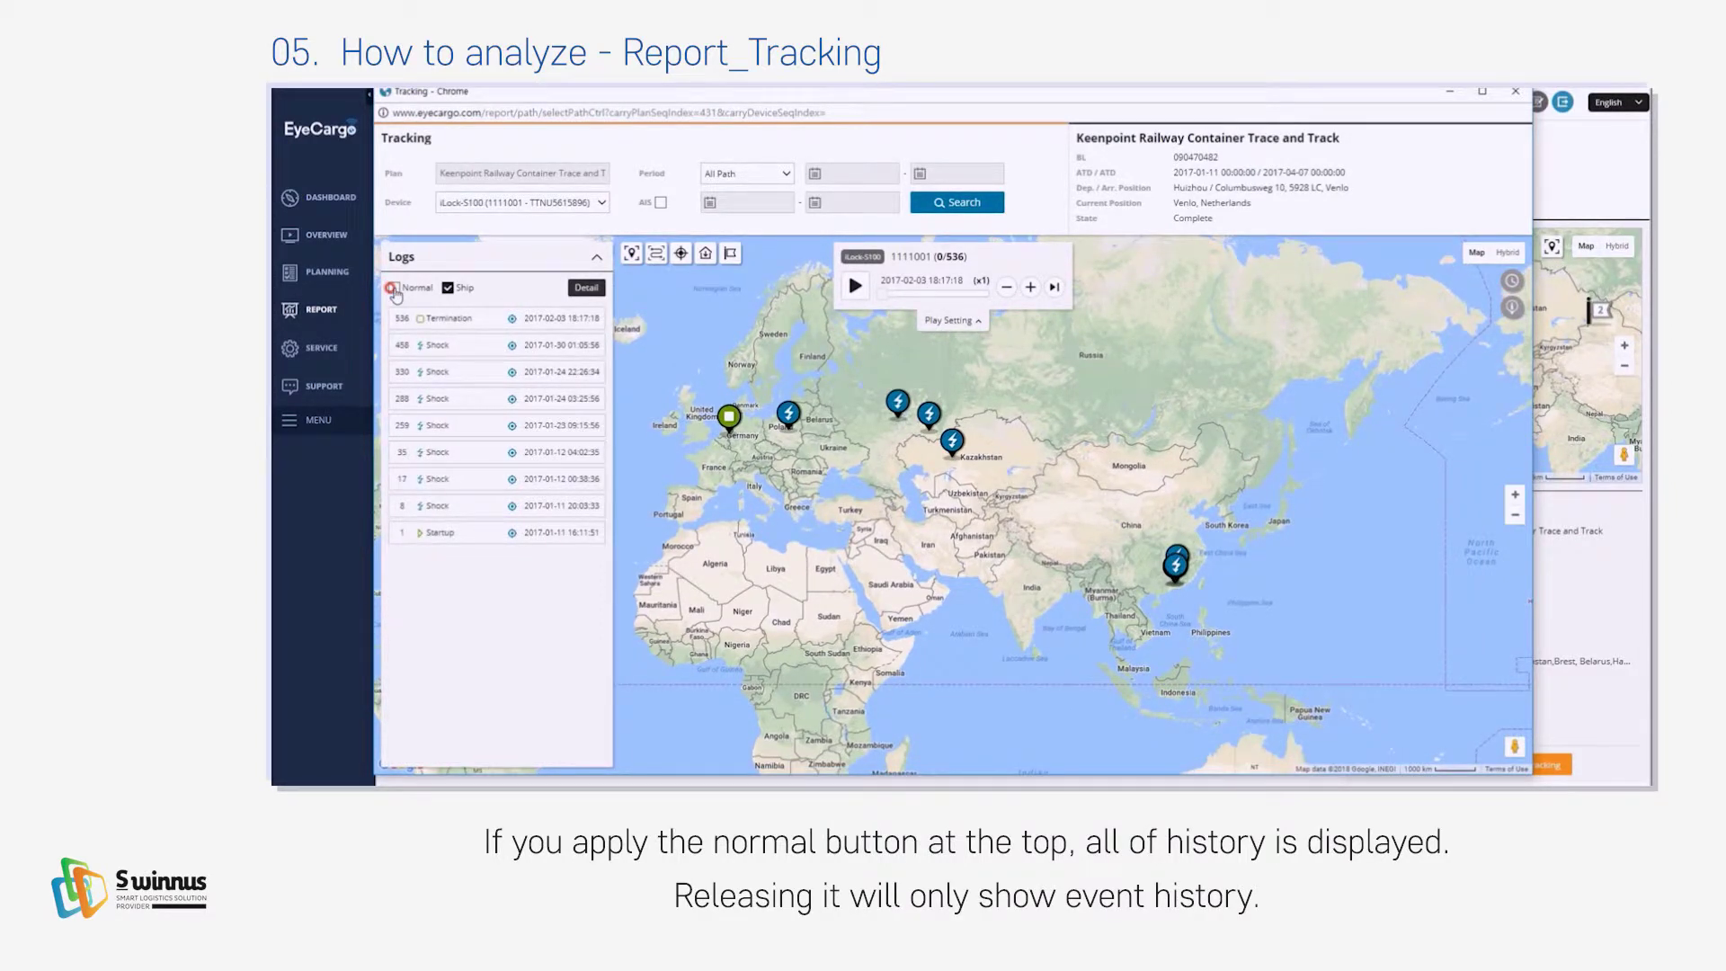
{"action": "left_click", "coordinate": [394, 288]}
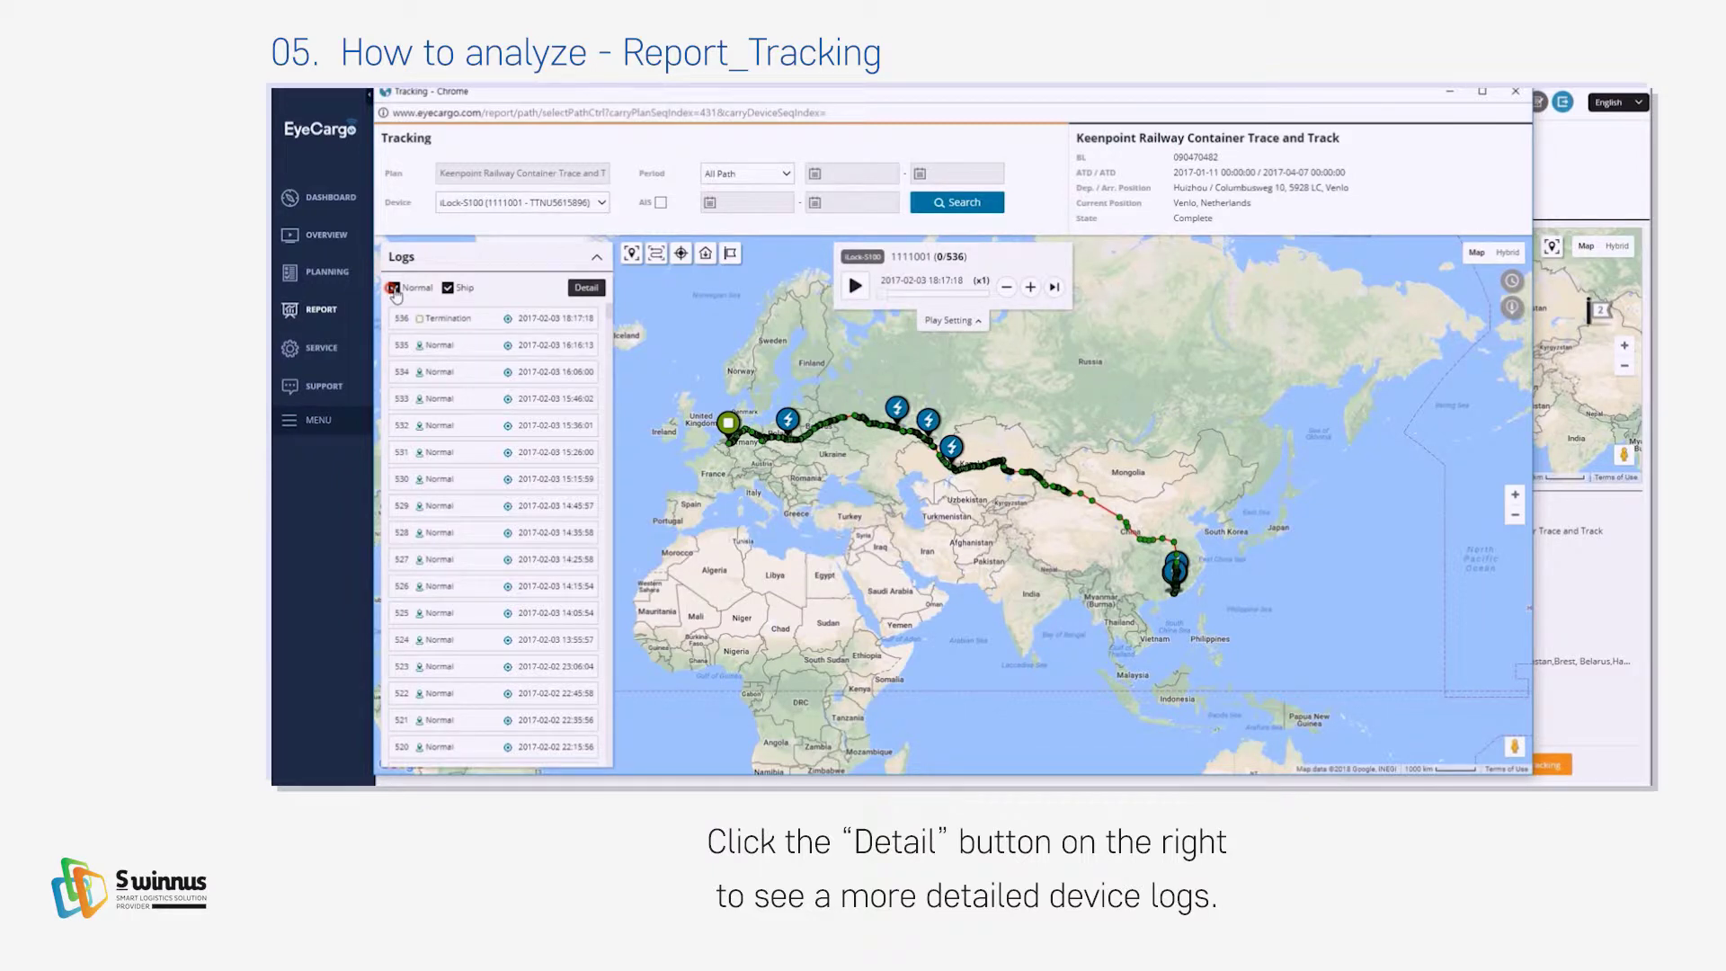
{"action": "left_click", "coordinate": [486, 397]}
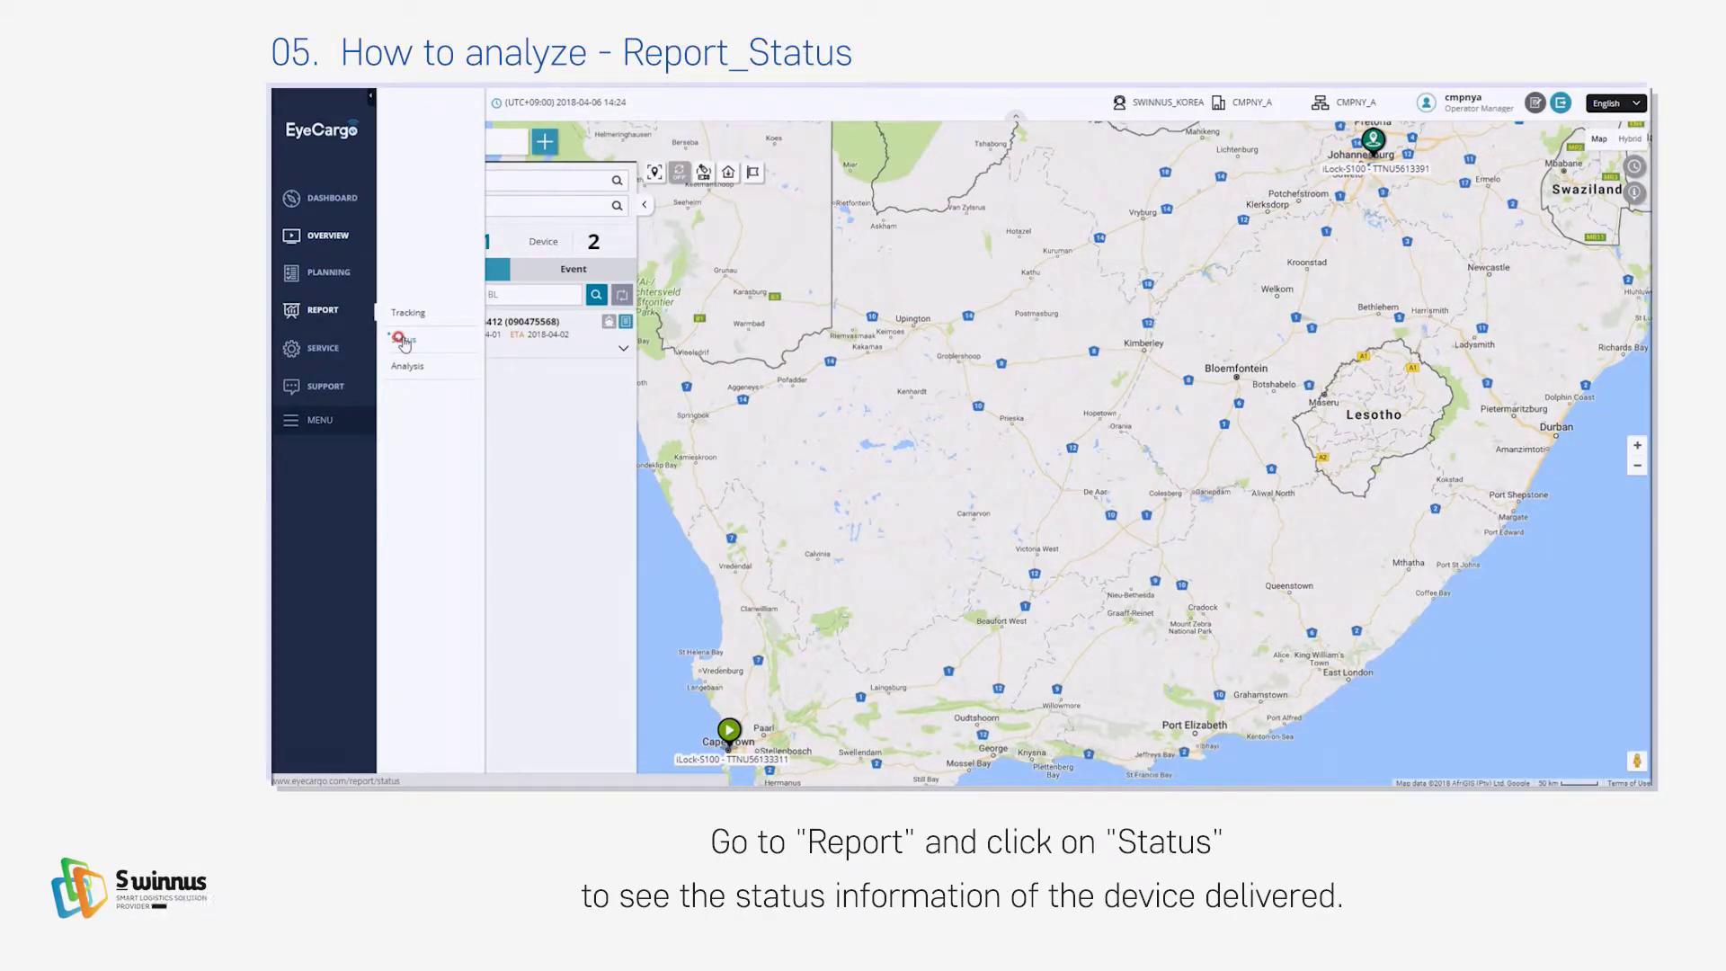
Open the Status report's device search and try plan 13 Logitech HRSH2363 with device 1111001
{"action": "left_click", "coordinate": [403, 340]}
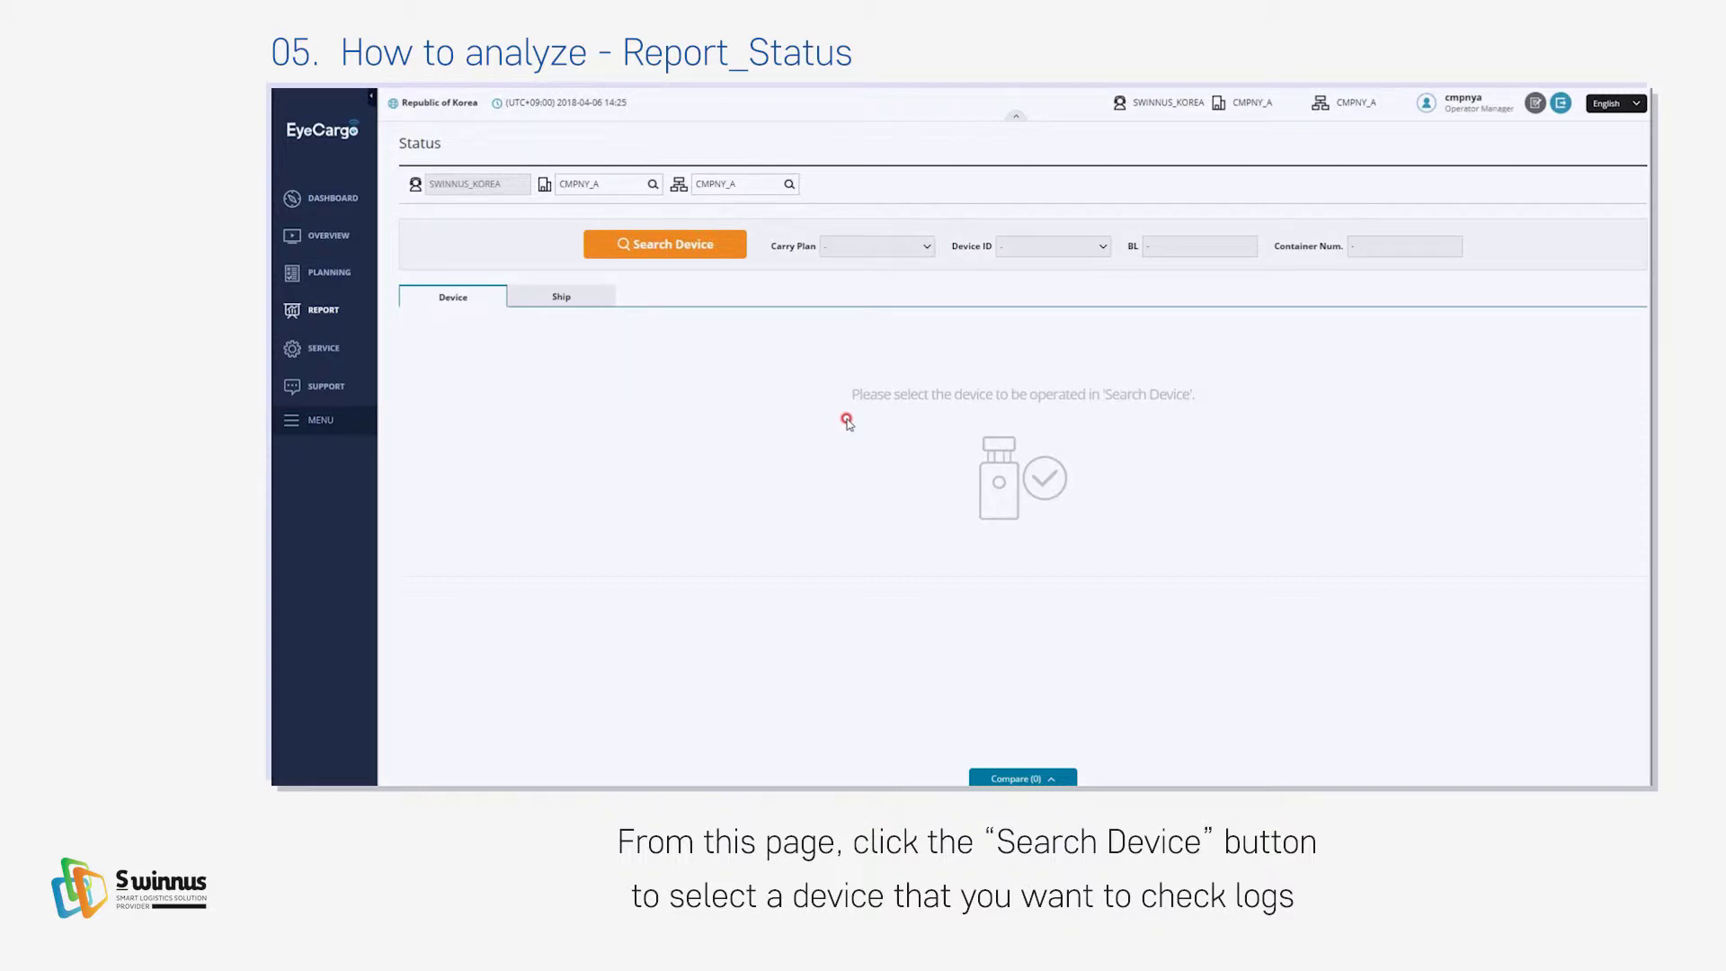
{"action": "left_click", "coordinate": [693, 247]}
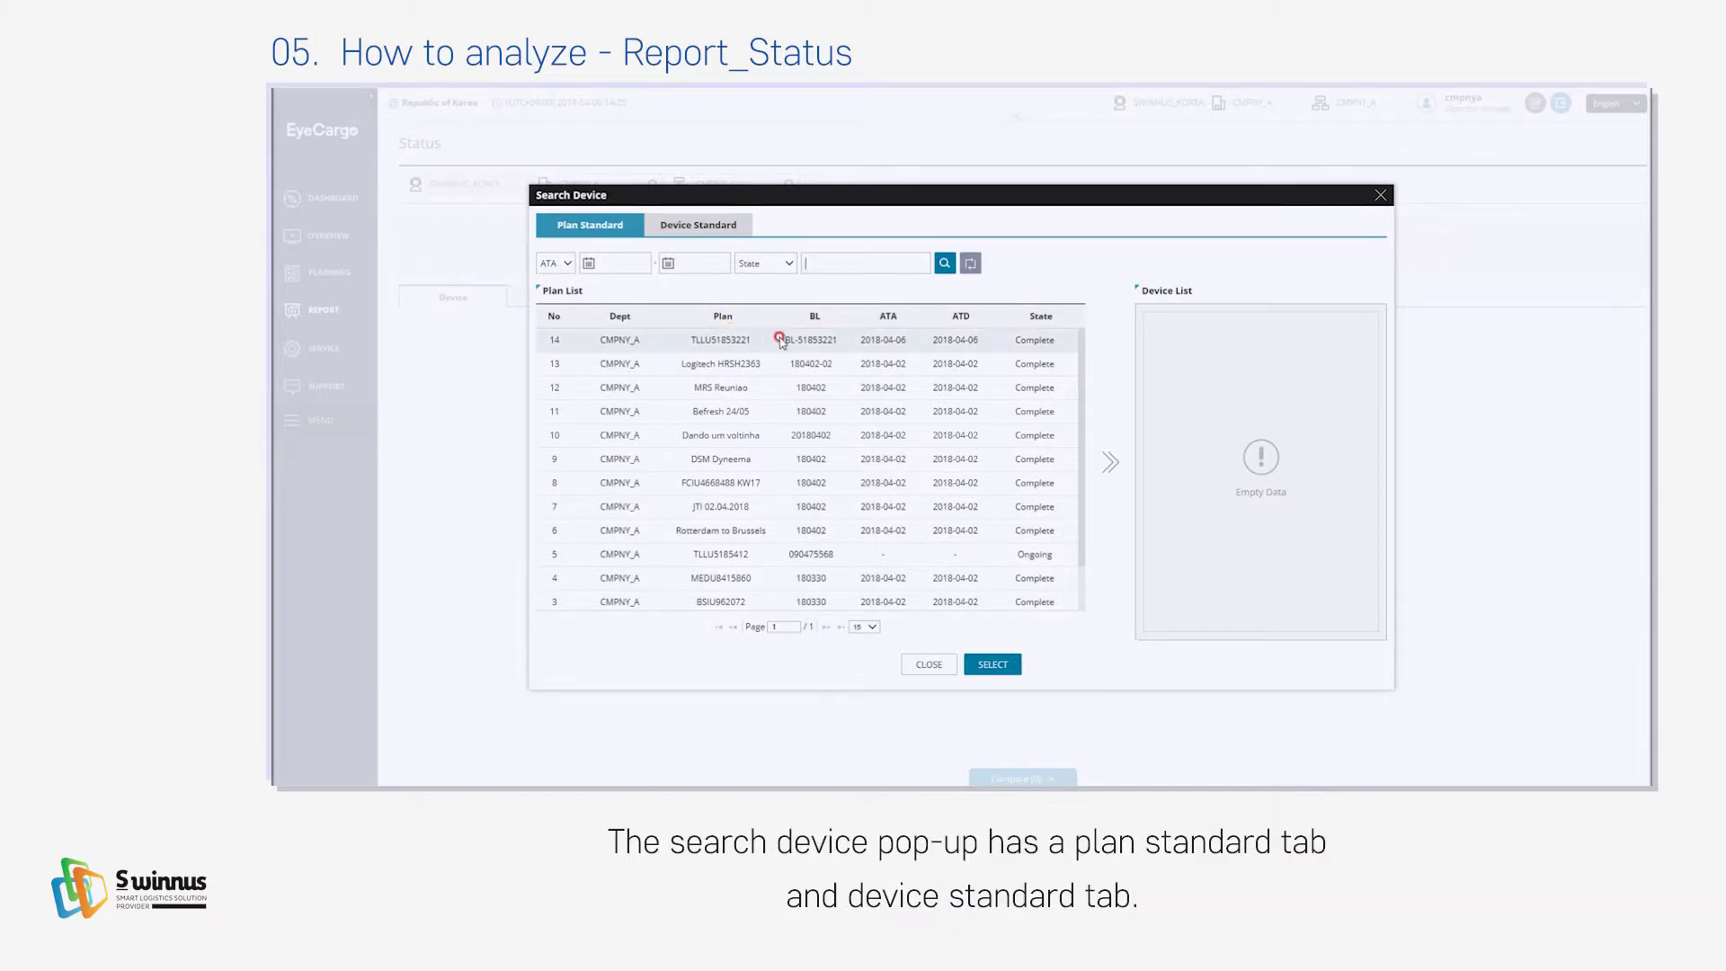
{"action": "left_click", "coordinate": [845, 368]}
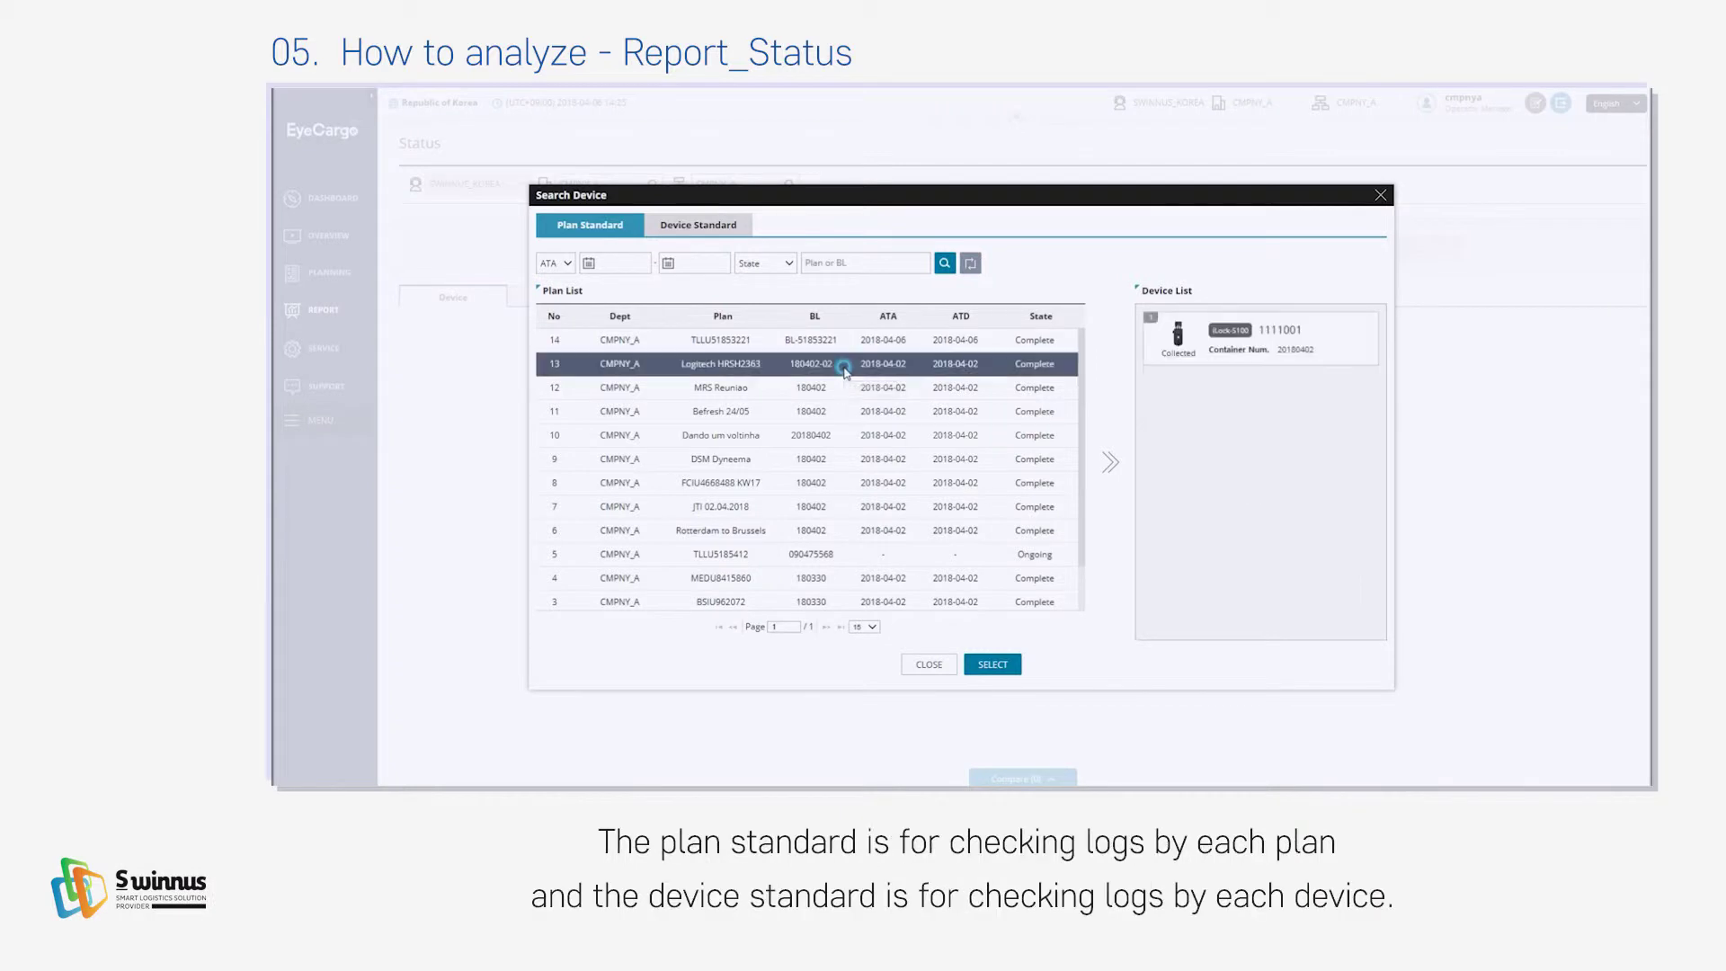
{"action": "left_click", "coordinate": [1178, 340]}
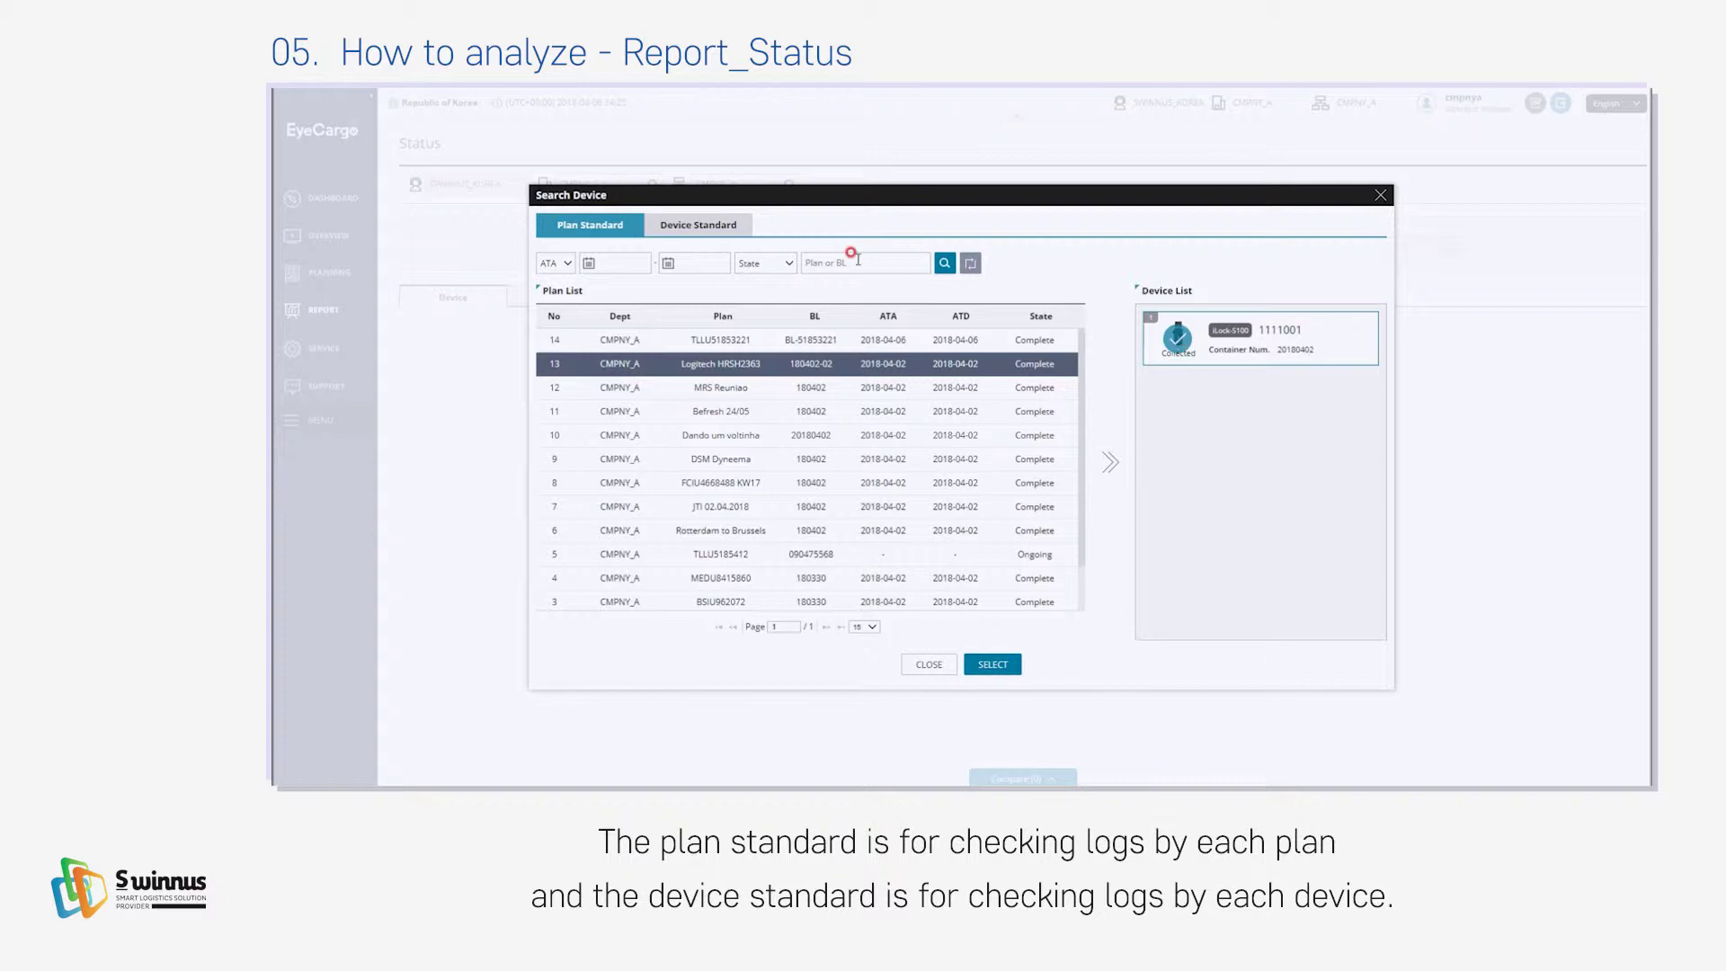
Choose device 1111002 with its plan TLLU5185412 by device lookup and confirm the selection
{"action": "left_click", "coordinate": [719, 225]}
{"action": "left_click", "coordinate": [912, 364]}
{"action": "left_click", "coordinate": [1271, 366]}
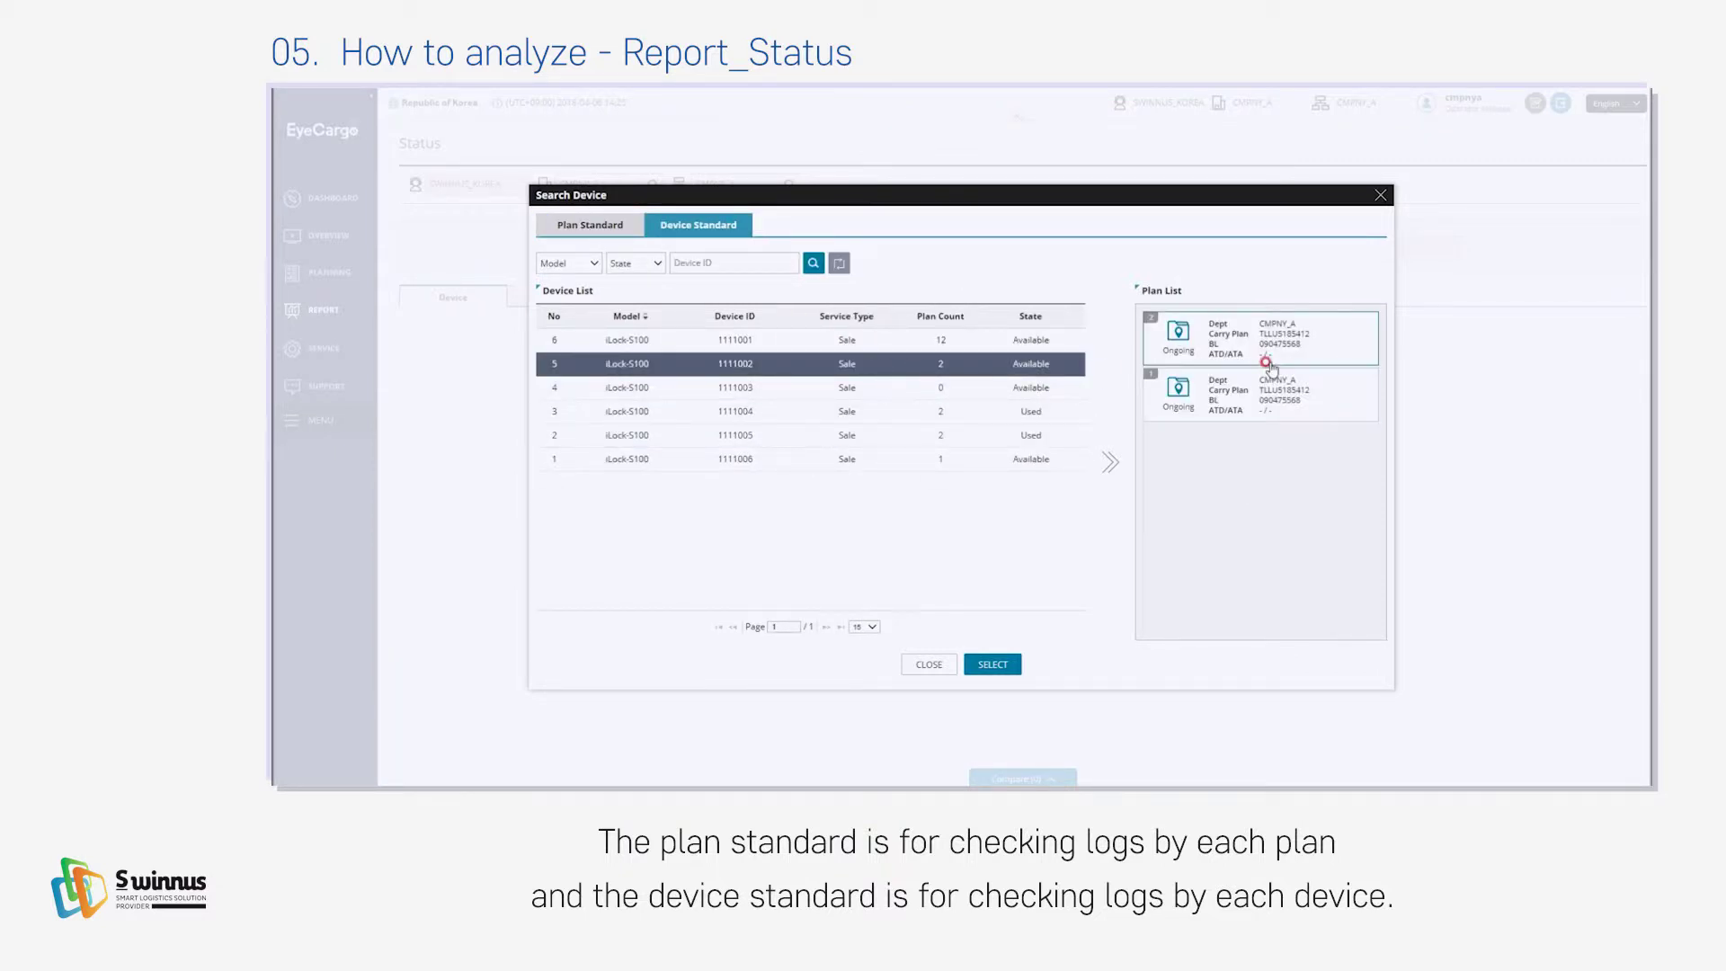
{"action": "left_click", "coordinate": [1011, 663]}
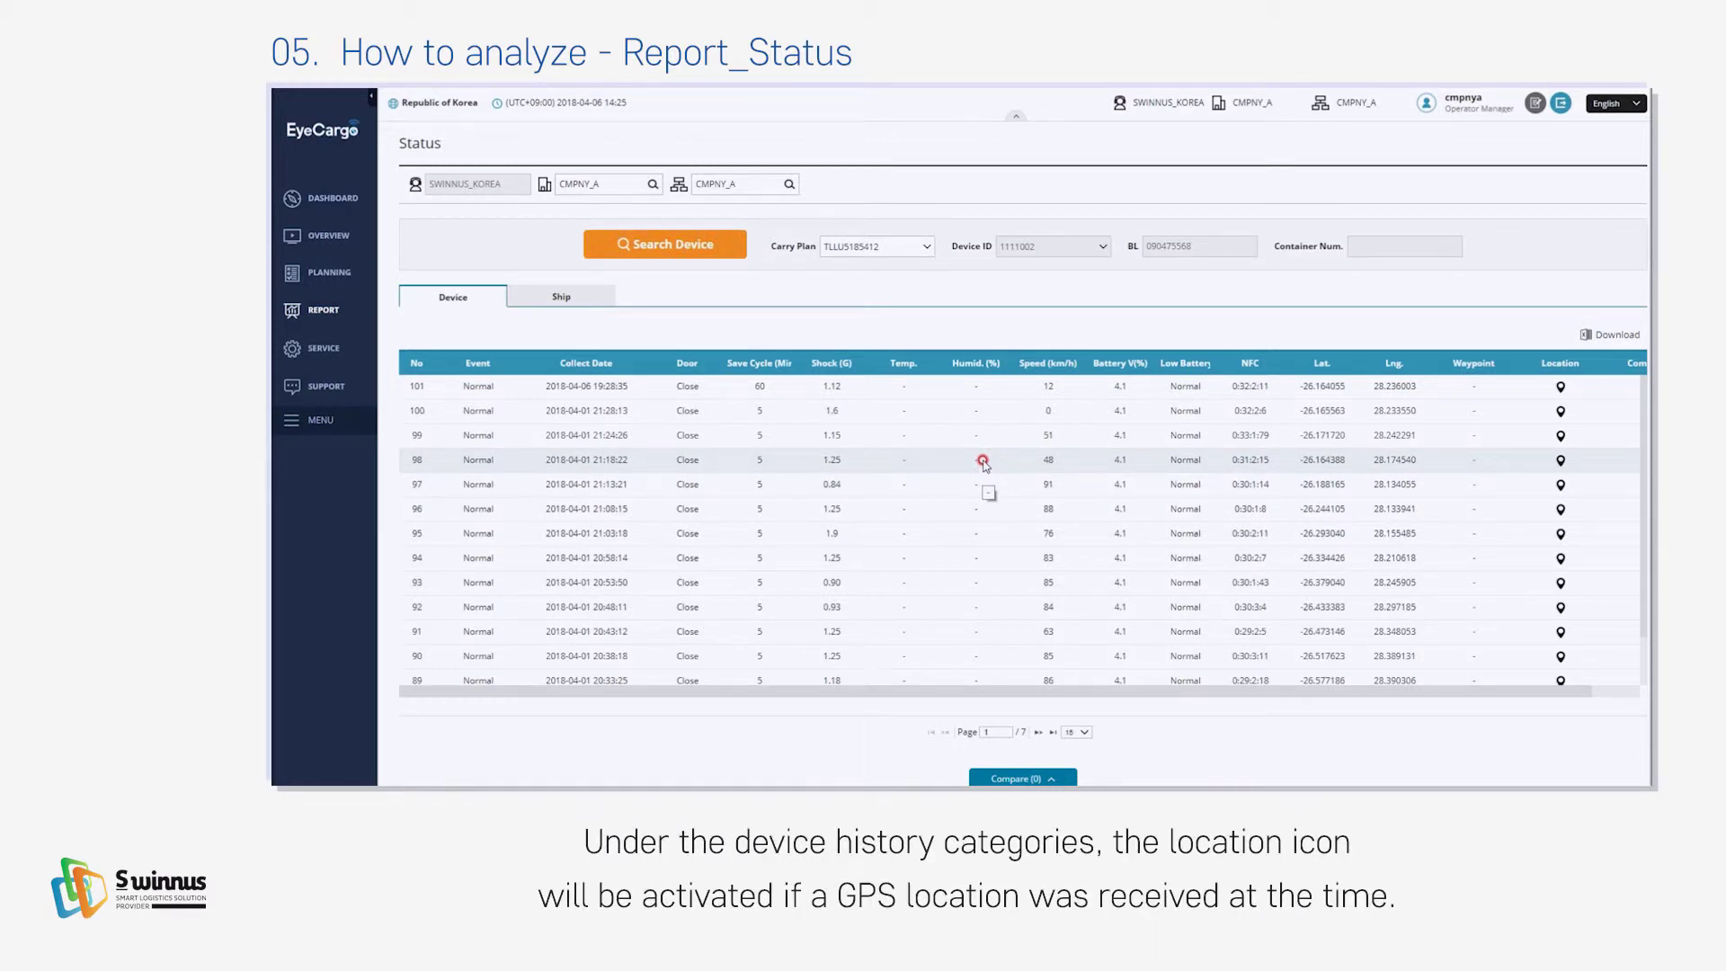
View record 101's position in the Device Location map, then close it
{"action": "left_click", "coordinate": [1561, 385]}
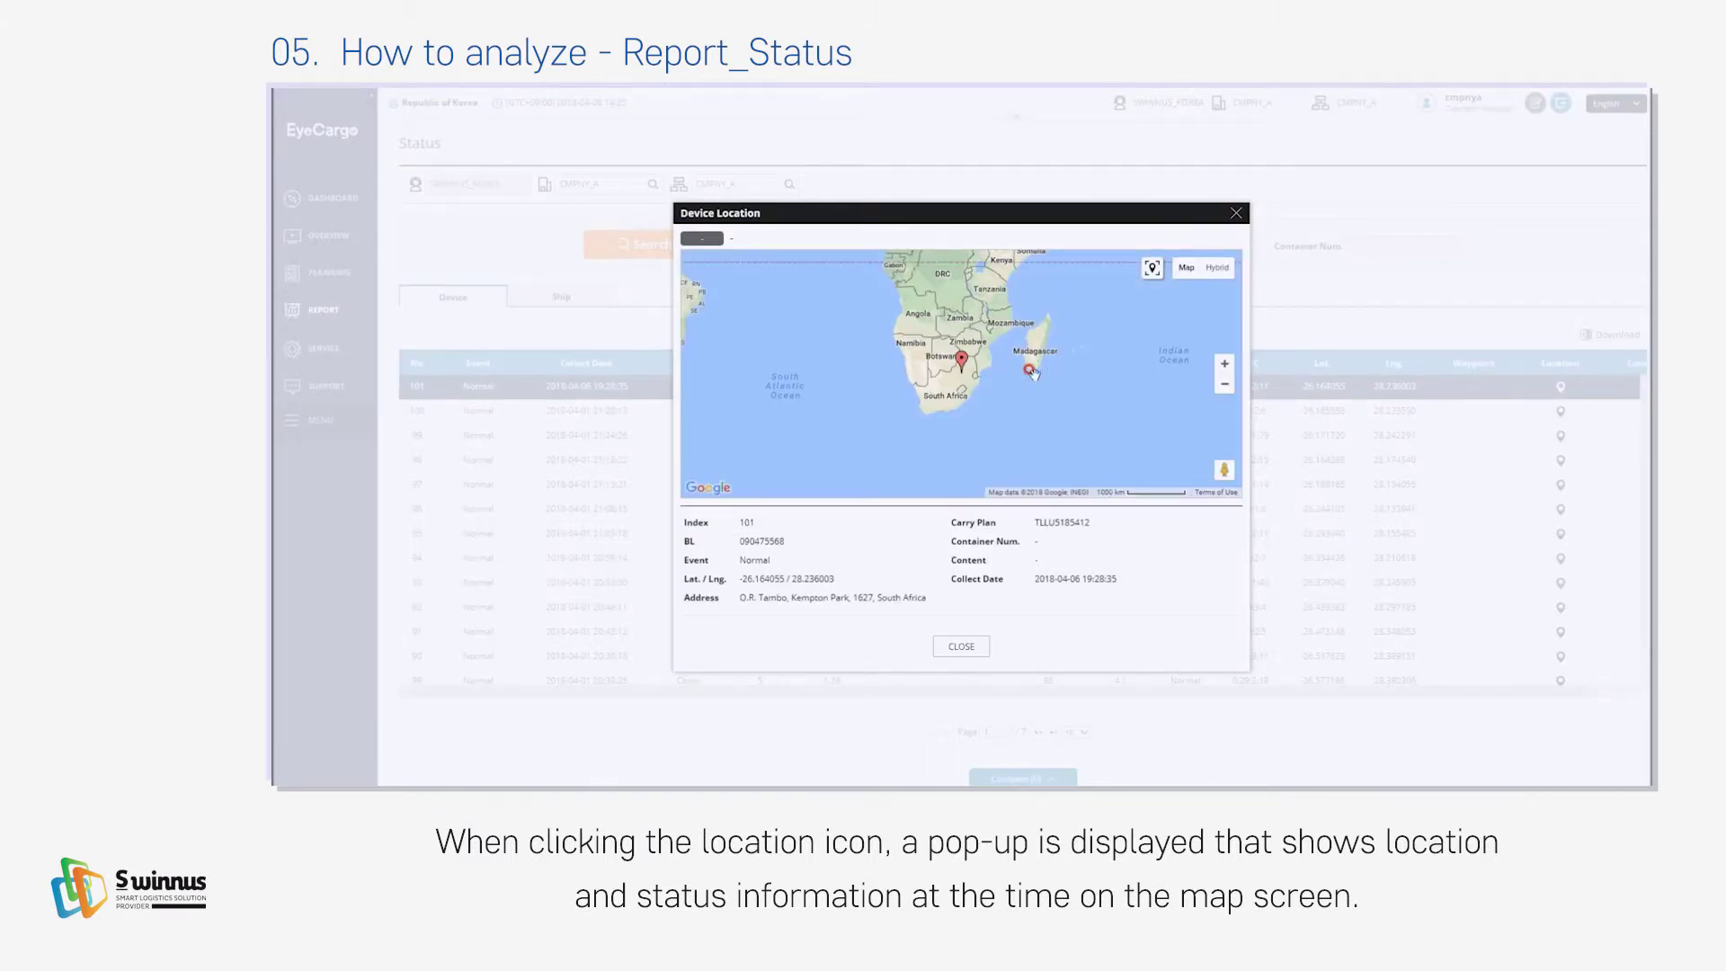
{"action": "left_click", "coordinate": [1222, 227]}
{"action": "left_click", "coordinate": [959, 642]}
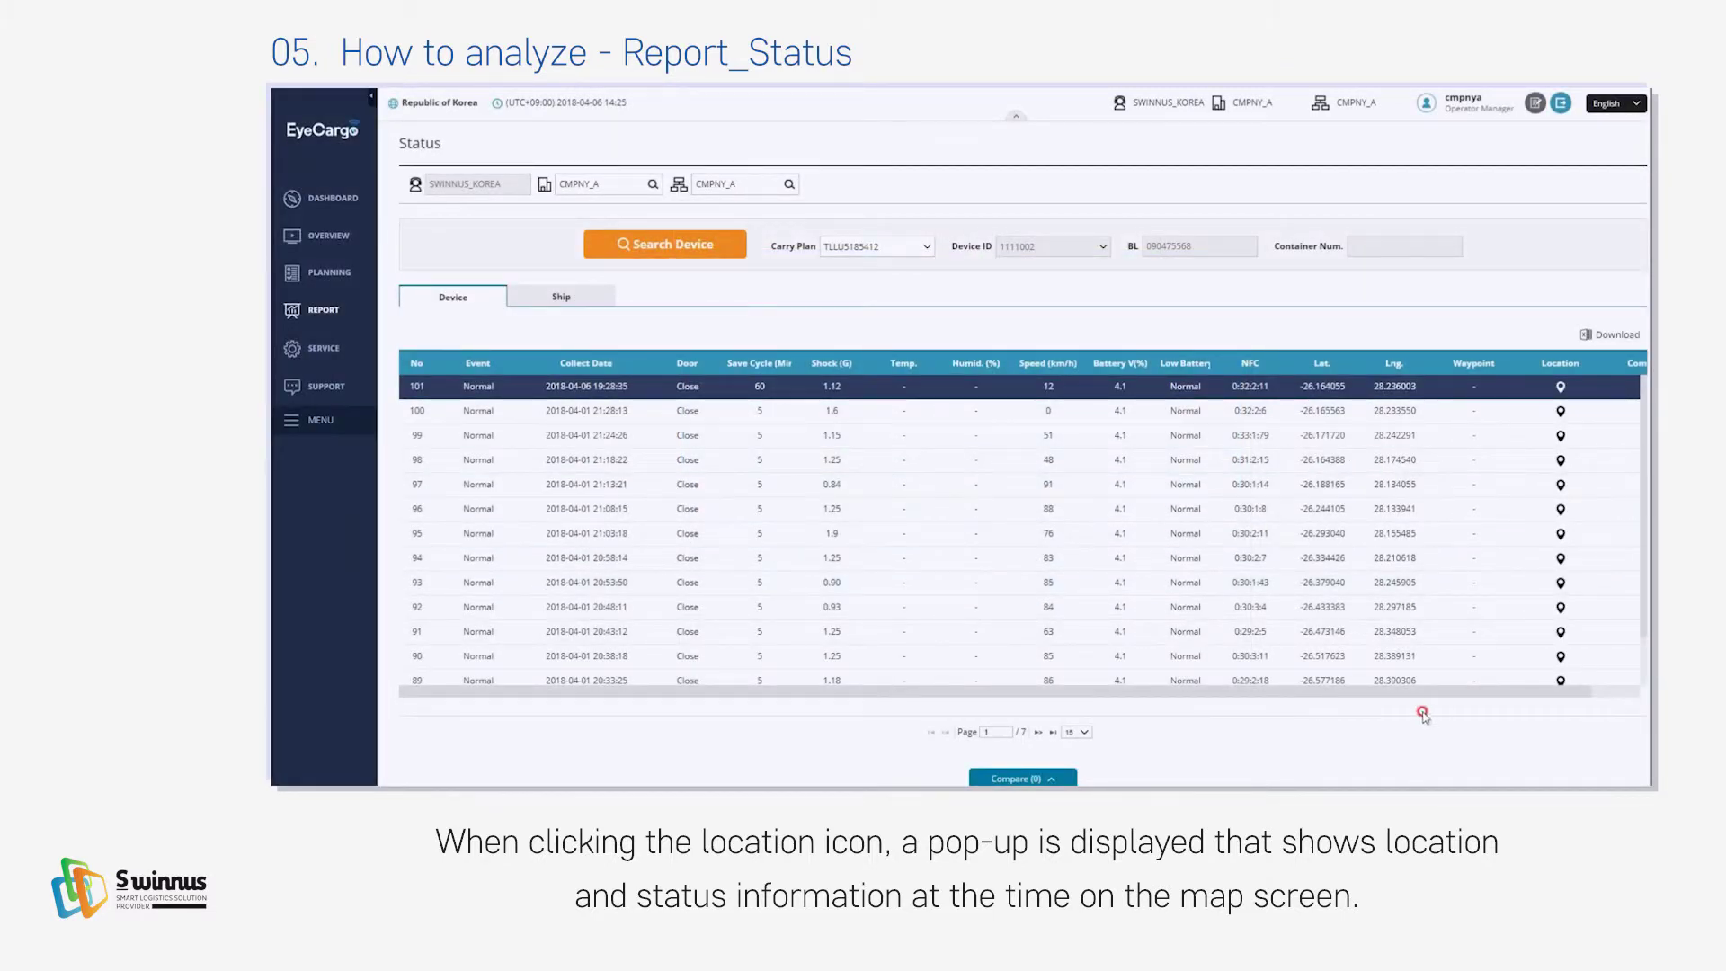
{"action": "scroll", "coordinate": [1424, 717], "scroll_direction": "right", "scroll_amount": 2}
Tick Compare on records 99 and 95 and reopen the Compare panel showing both
{"action": "left_click", "coordinate": [1597, 435]}
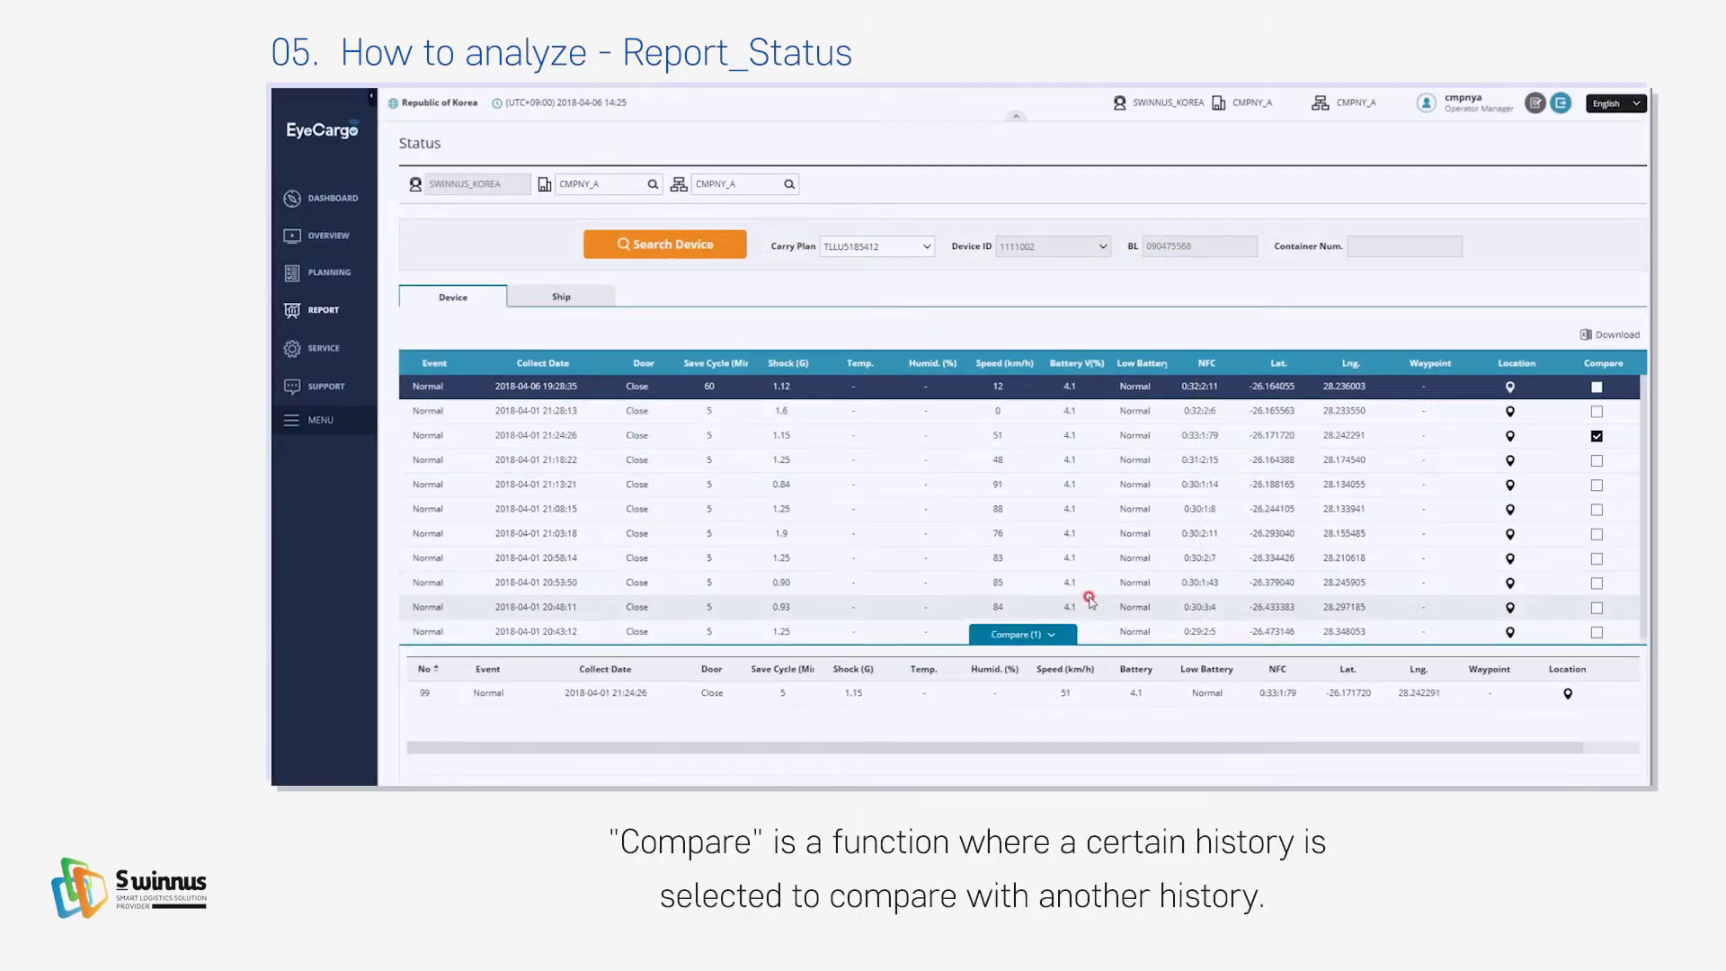
{"action": "scroll", "coordinate": [1093, 600], "scroll_direction": "down", "scroll_amount": 1}
{"action": "left_click", "coordinate": [1597, 476]}
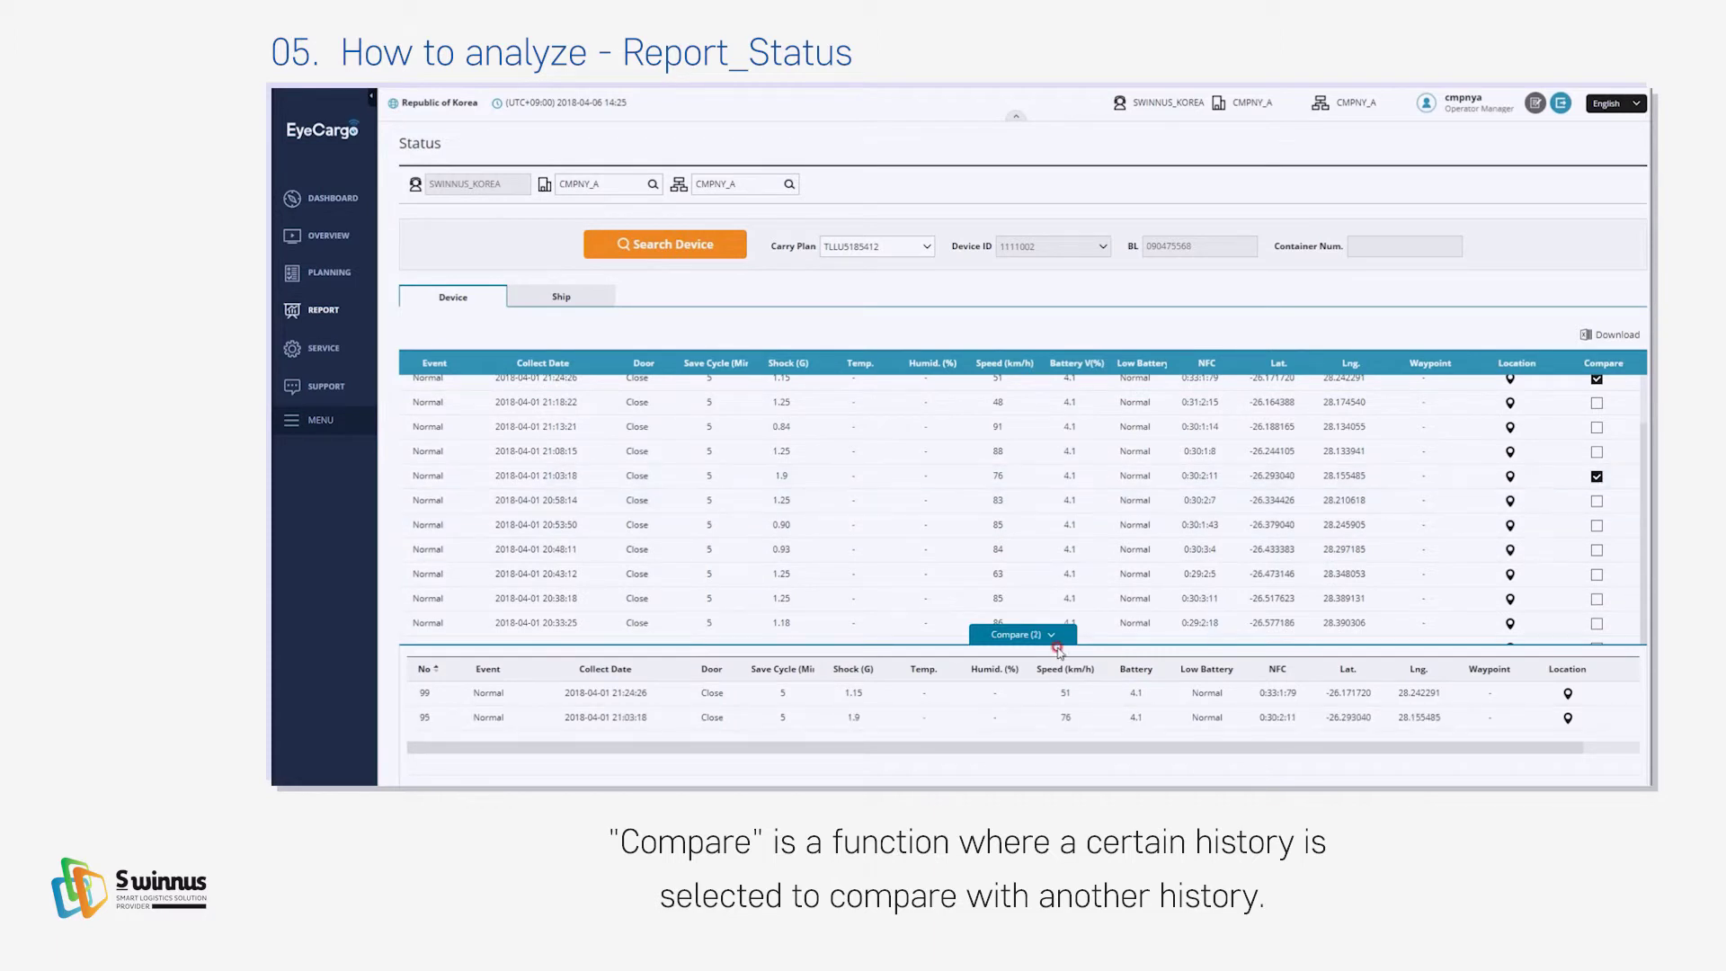
{"action": "left_click", "coordinate": [1058, 645]}
{"action": "left_click", "coordinate": [1038, 732]}
{"action": "left_click", "coordinate": [1059, 772]}
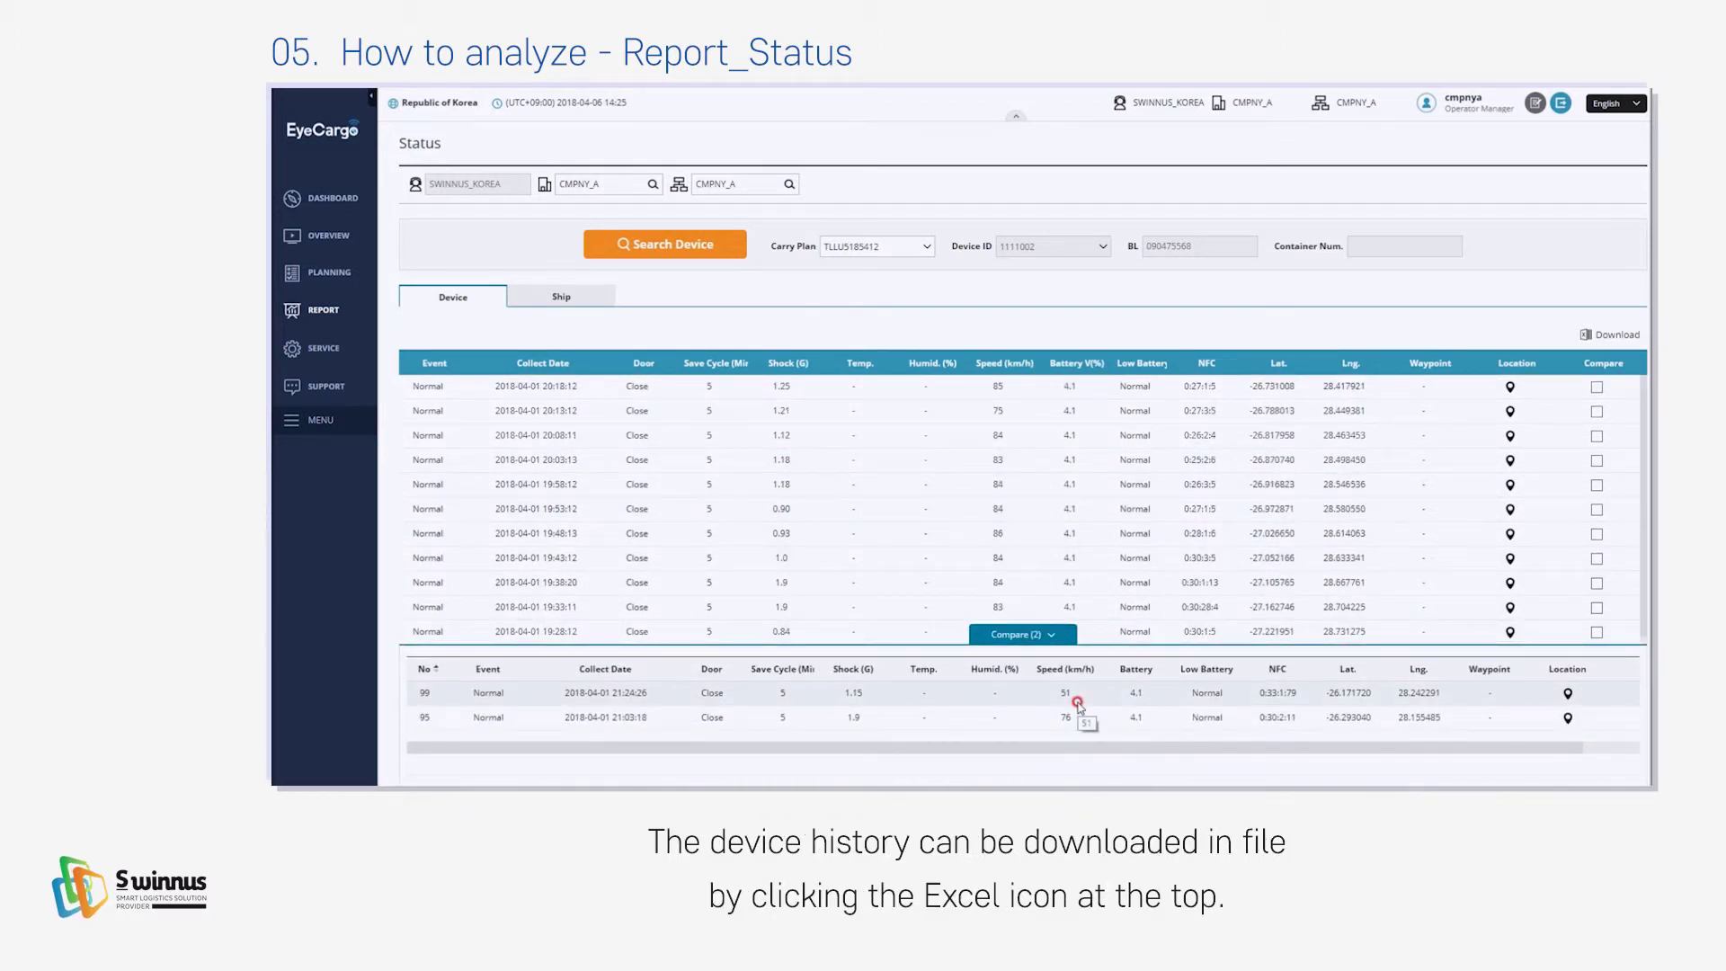
{"action": "scroll", "coordinate": [1133, 553], "scroll_direction": "down", "scroll_amount": 1}
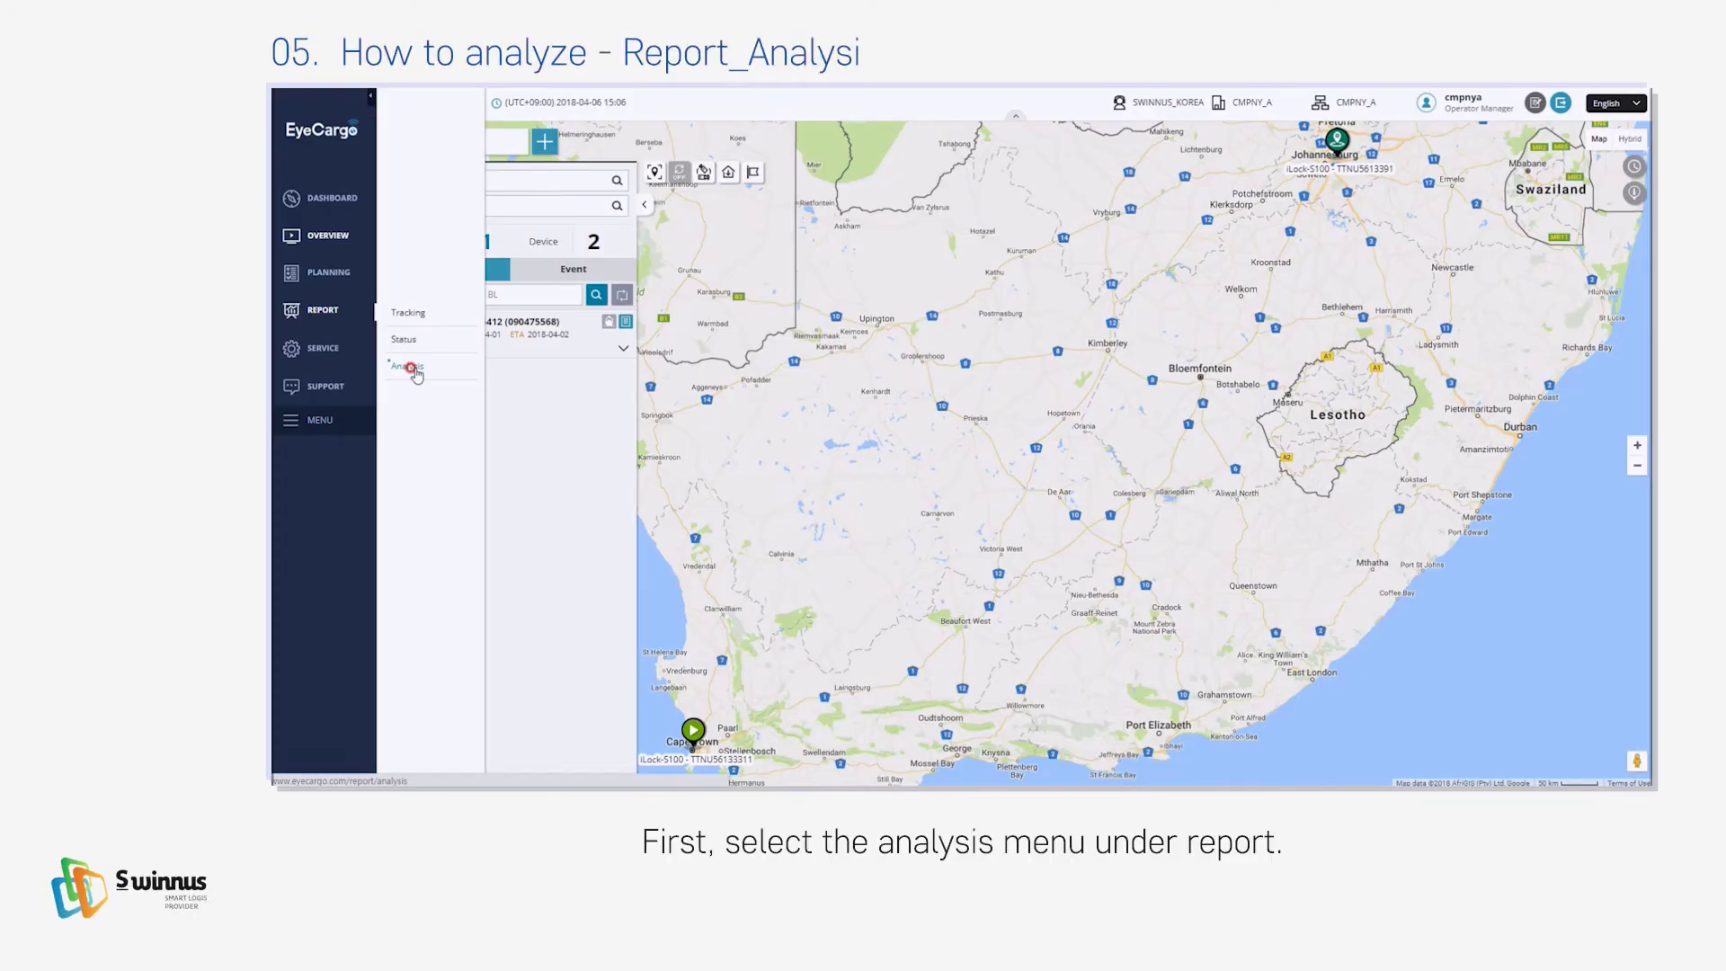
In Report > Analysis with ATD as date basis, open plan 2's detailed report
{"action": "left_click", "coordinate": [411, 368]}
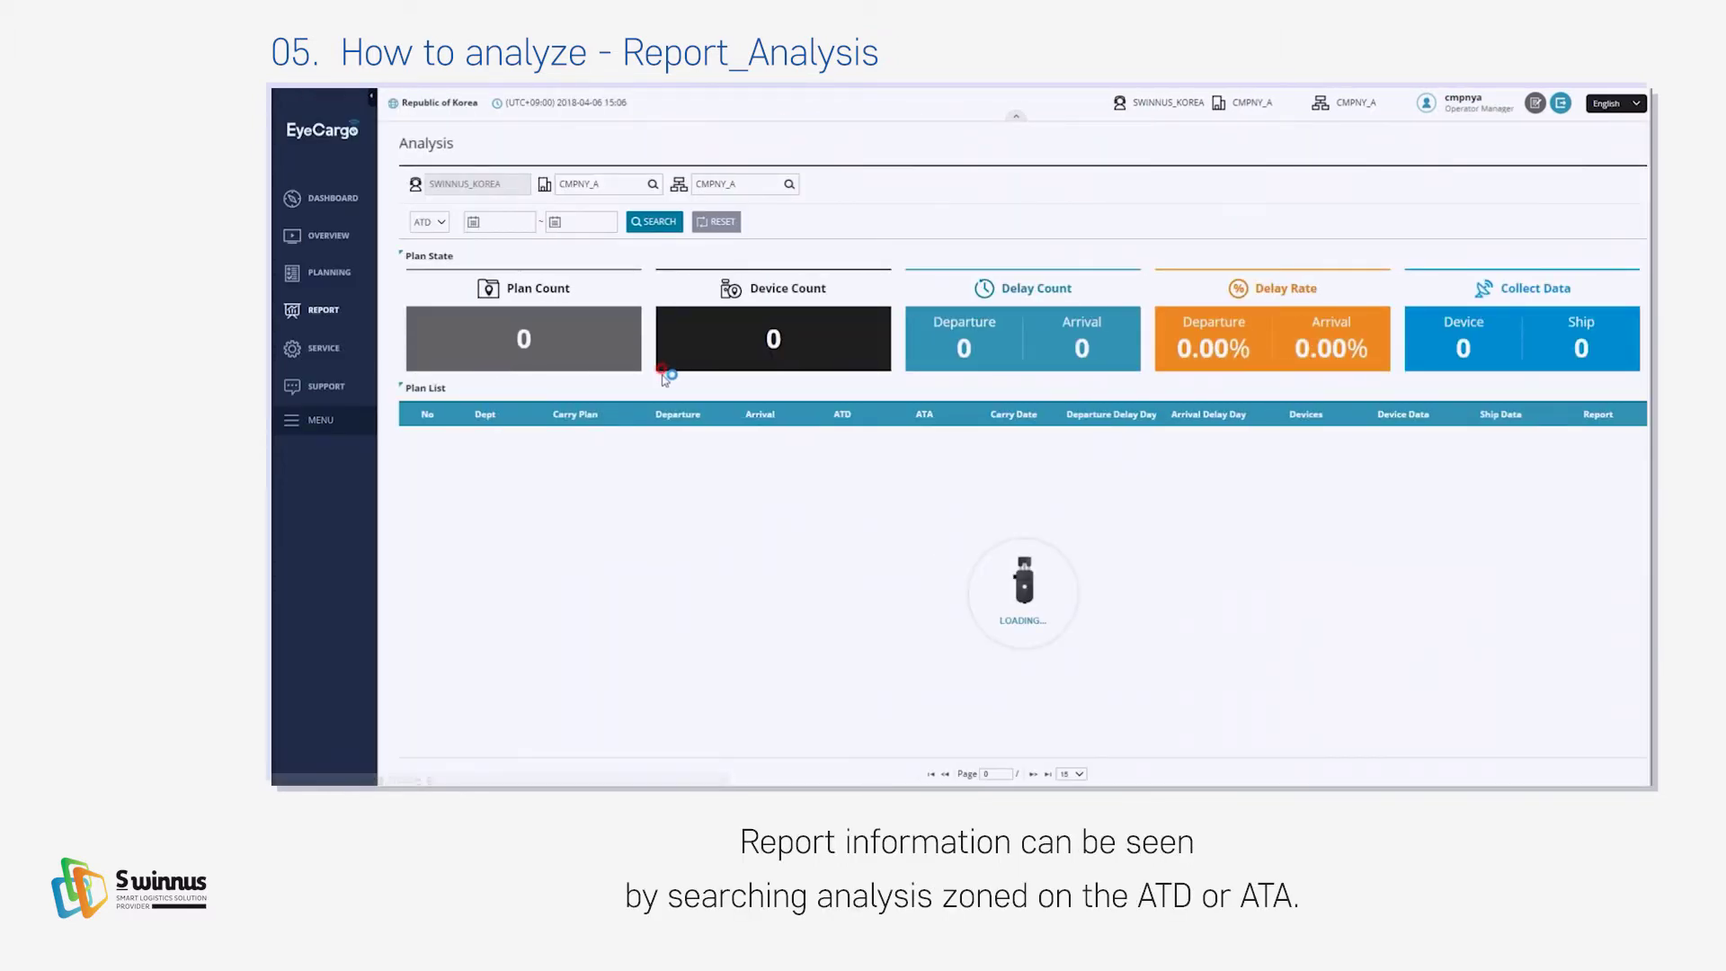
{"action": "left_click", "coordinate": [438, 225]}
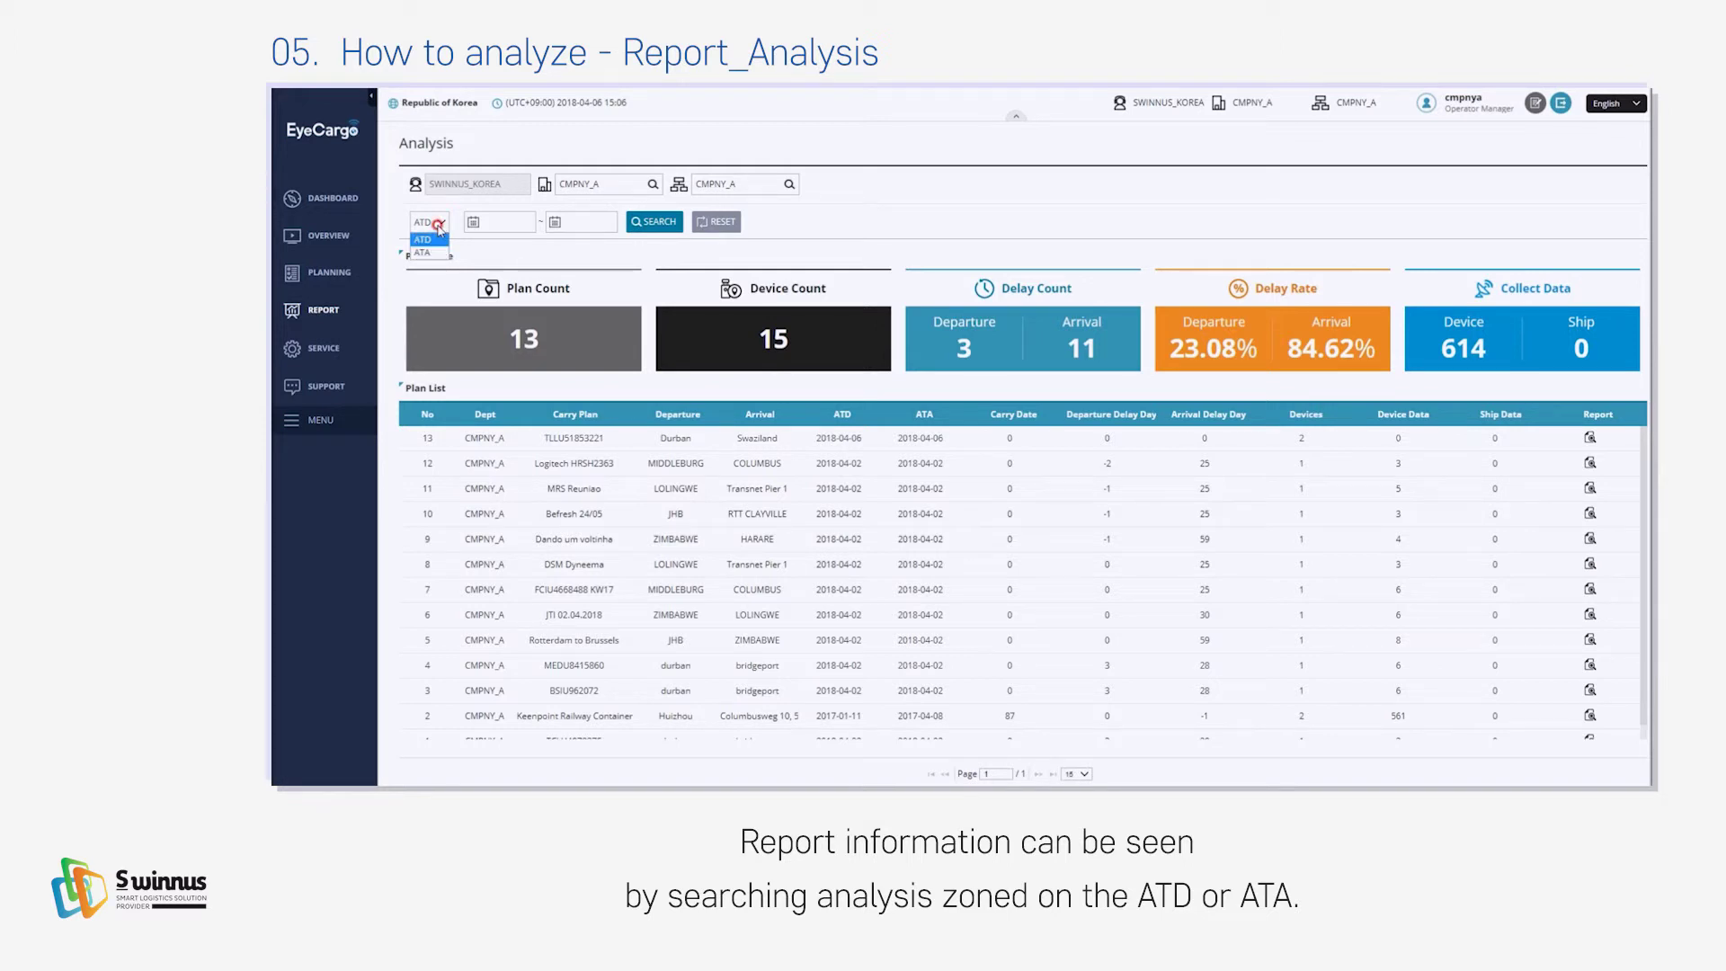
{"action": "left_click", "coordinate": [438, 225]}
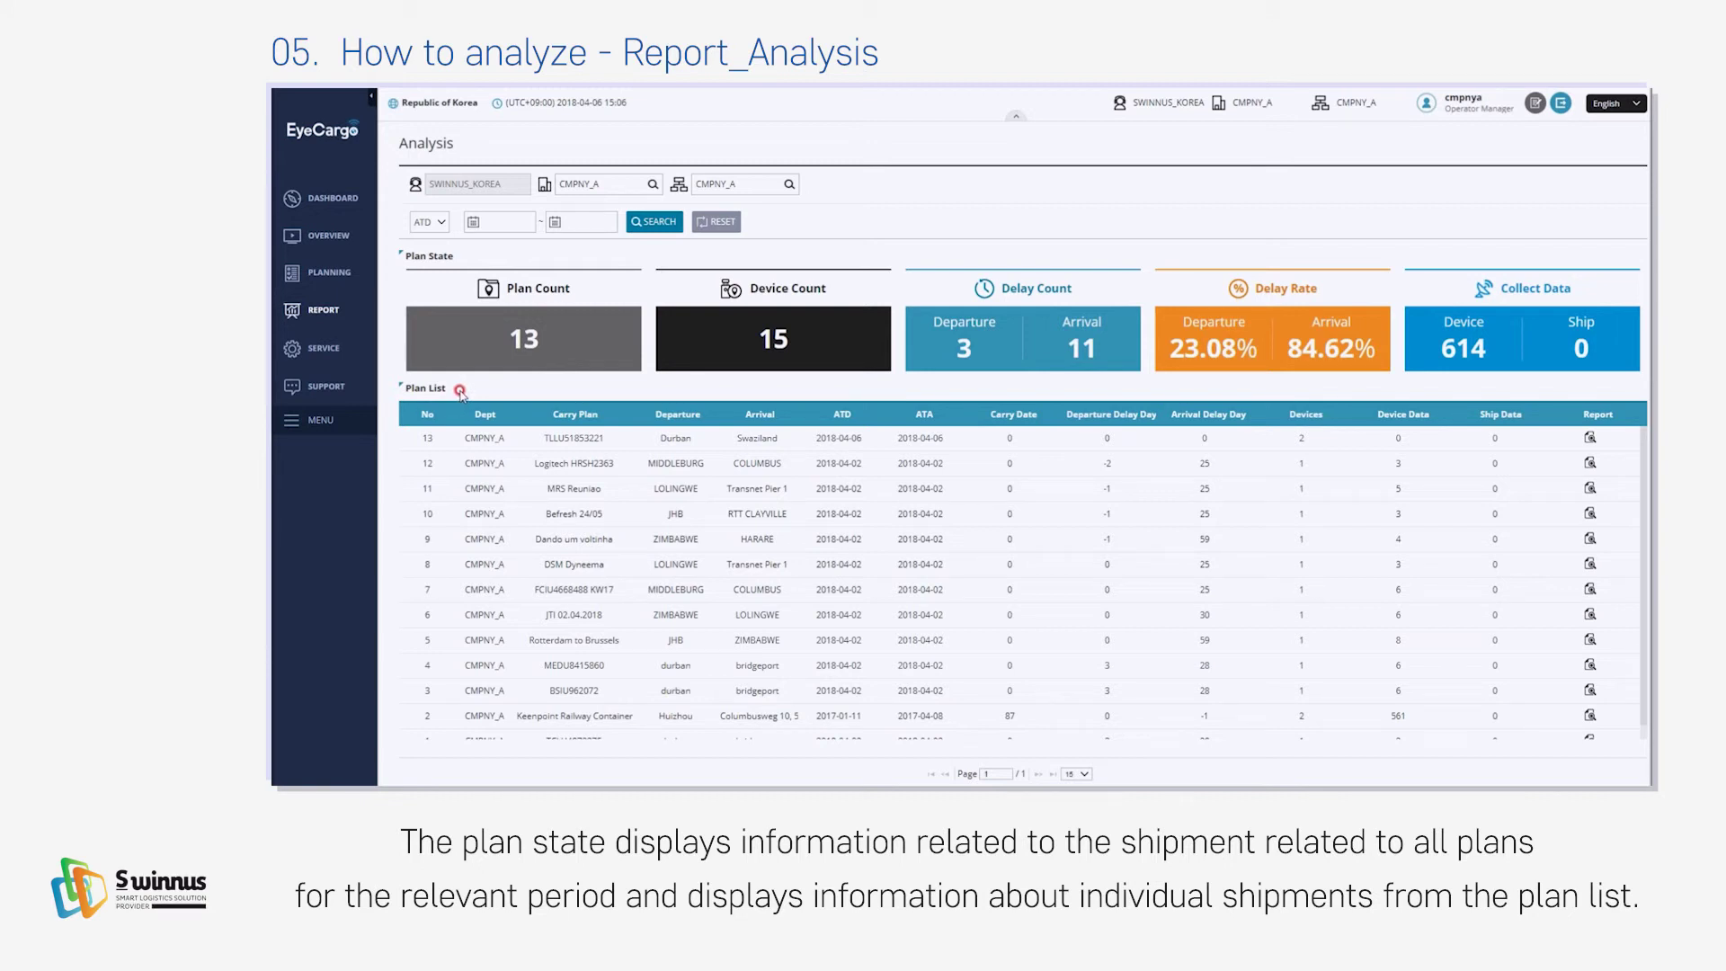
{"action": "scroll", "coordinate": [1013, 667], "scroll_direction": "down", "scroll_amount": 1}
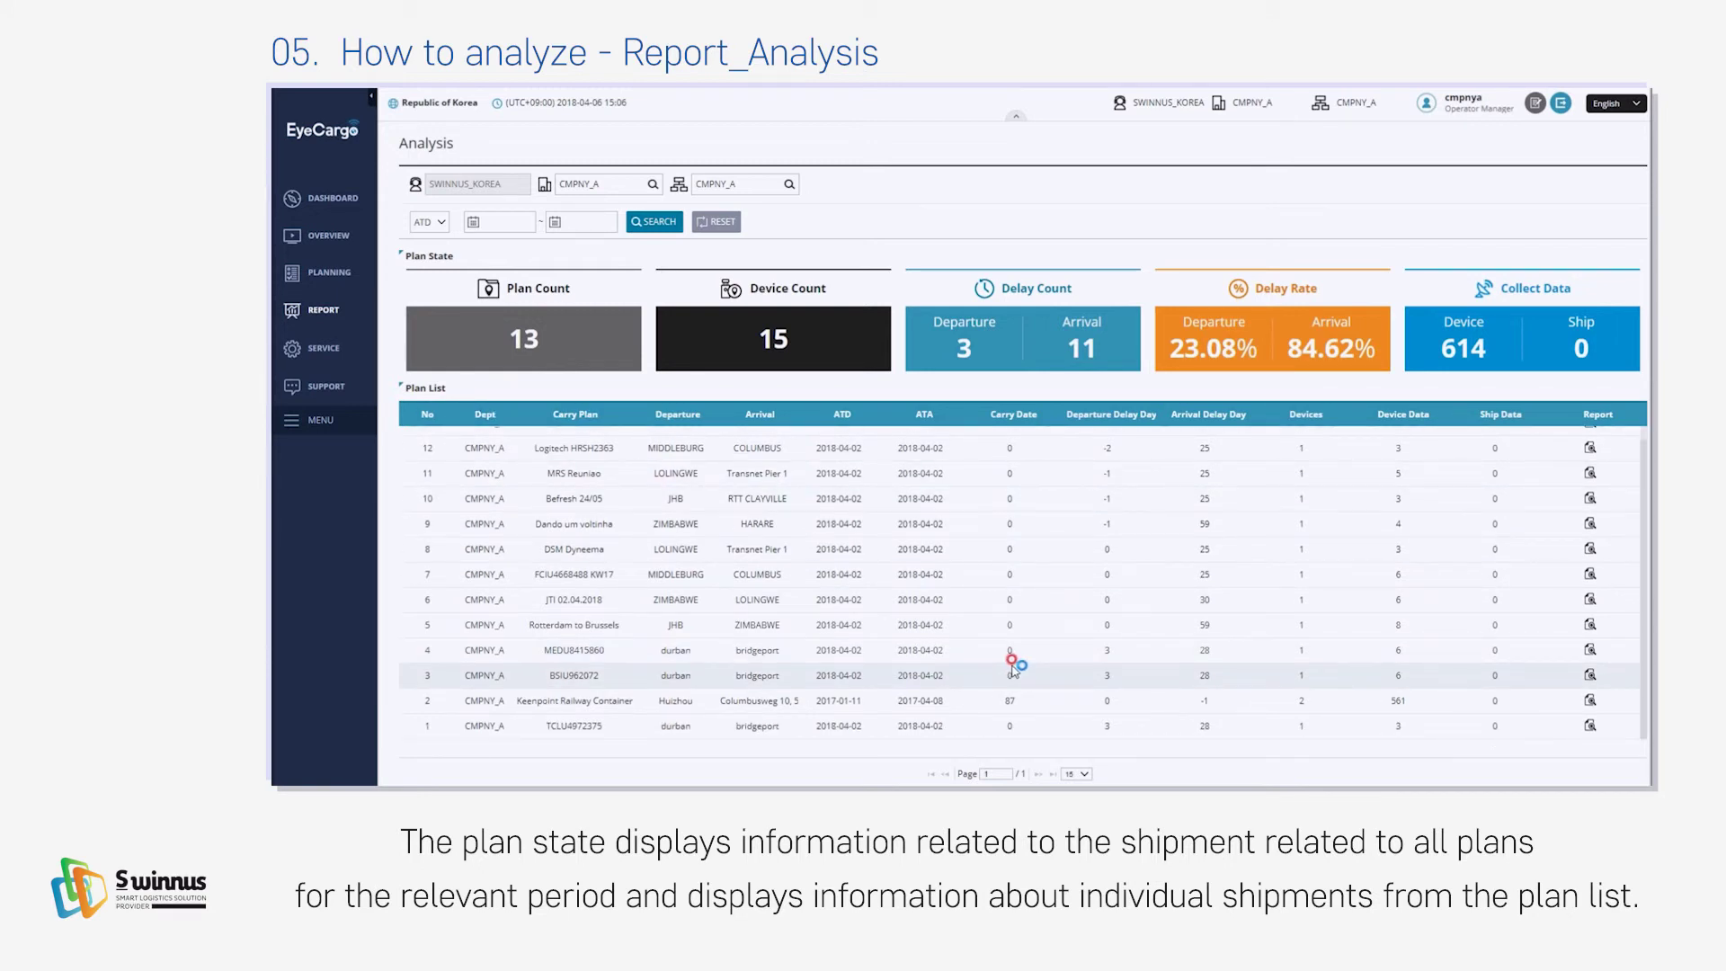
{"action": "left_click", "coordinate": [1590, 701]}
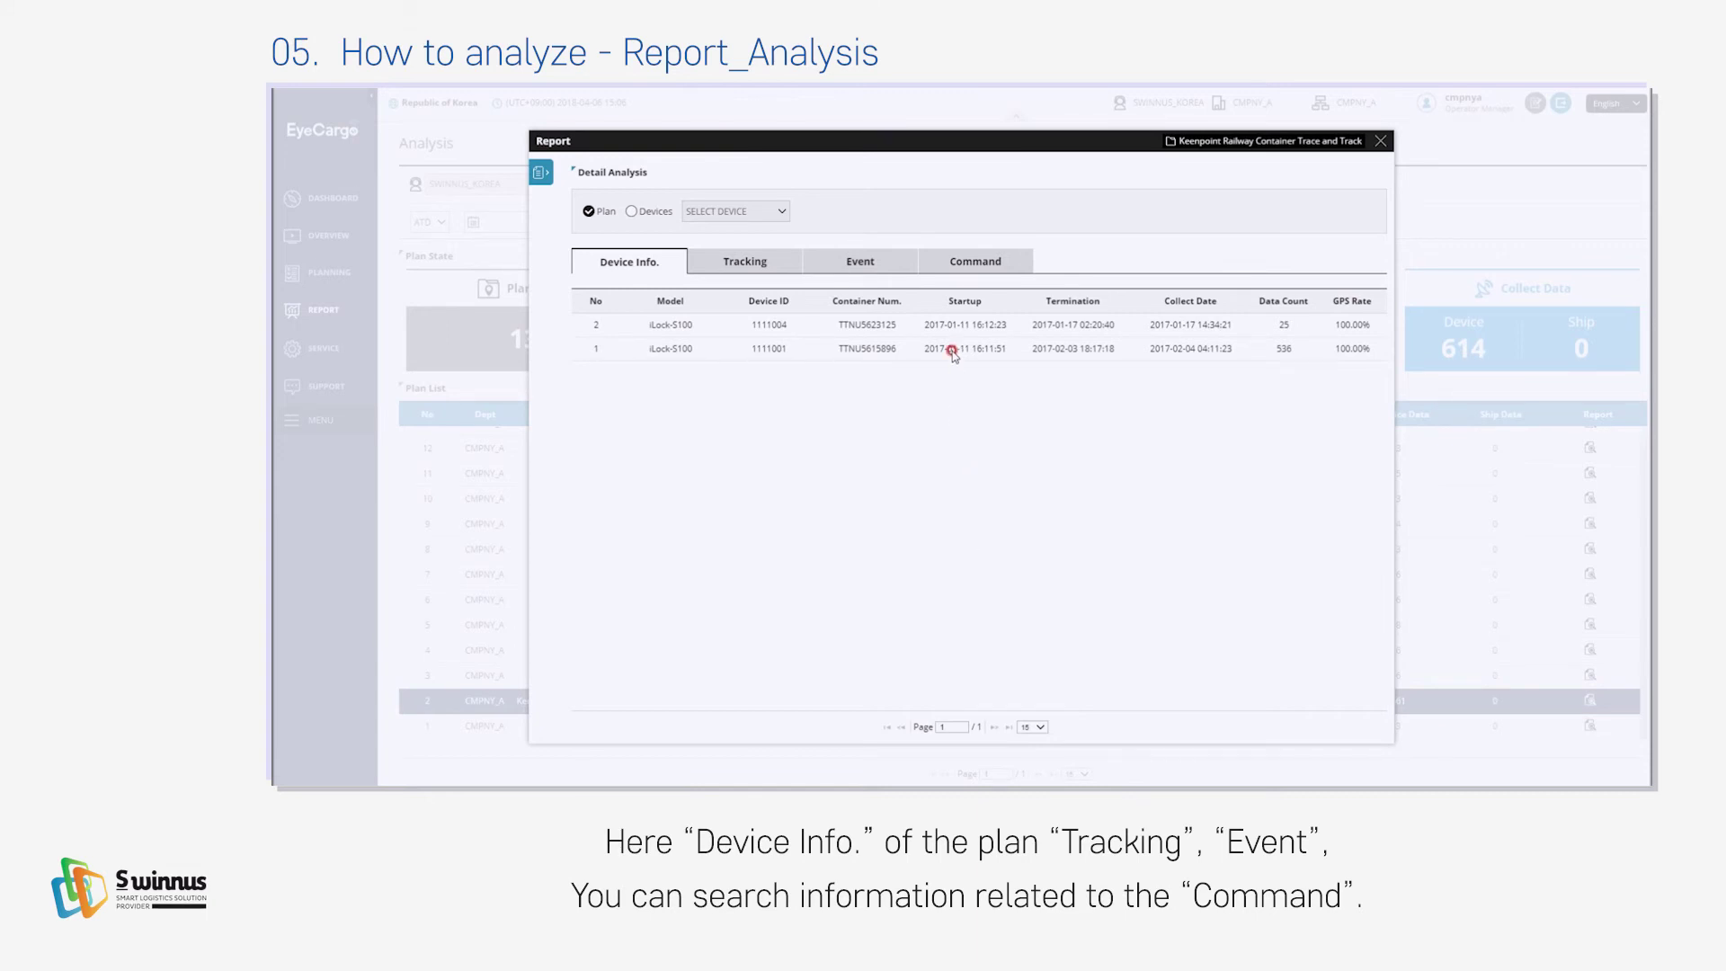
Check the plan's Tracking, Event and Command tabs, then switch the analysis from Plan to Devices
{"action": "left_click", "coordinate": [540, 172]}
{"action": "left_click", "coordinate": [931, 268]}
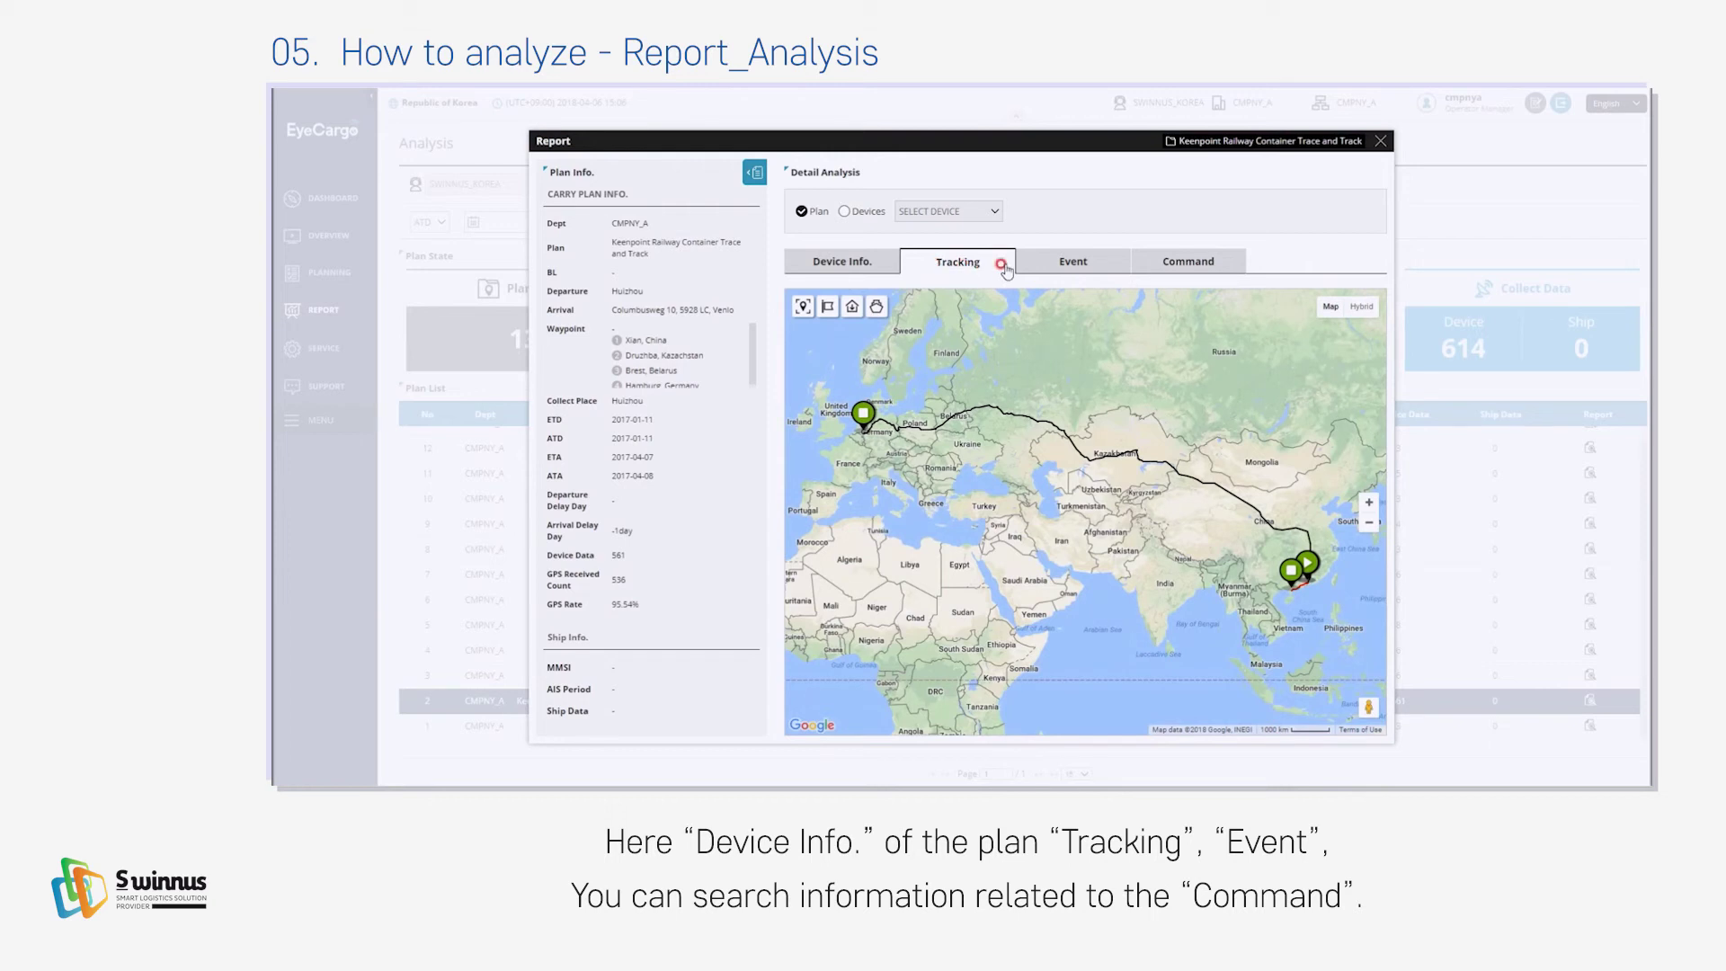
{"action": "left_click", "coordinate": [1050, 263]}
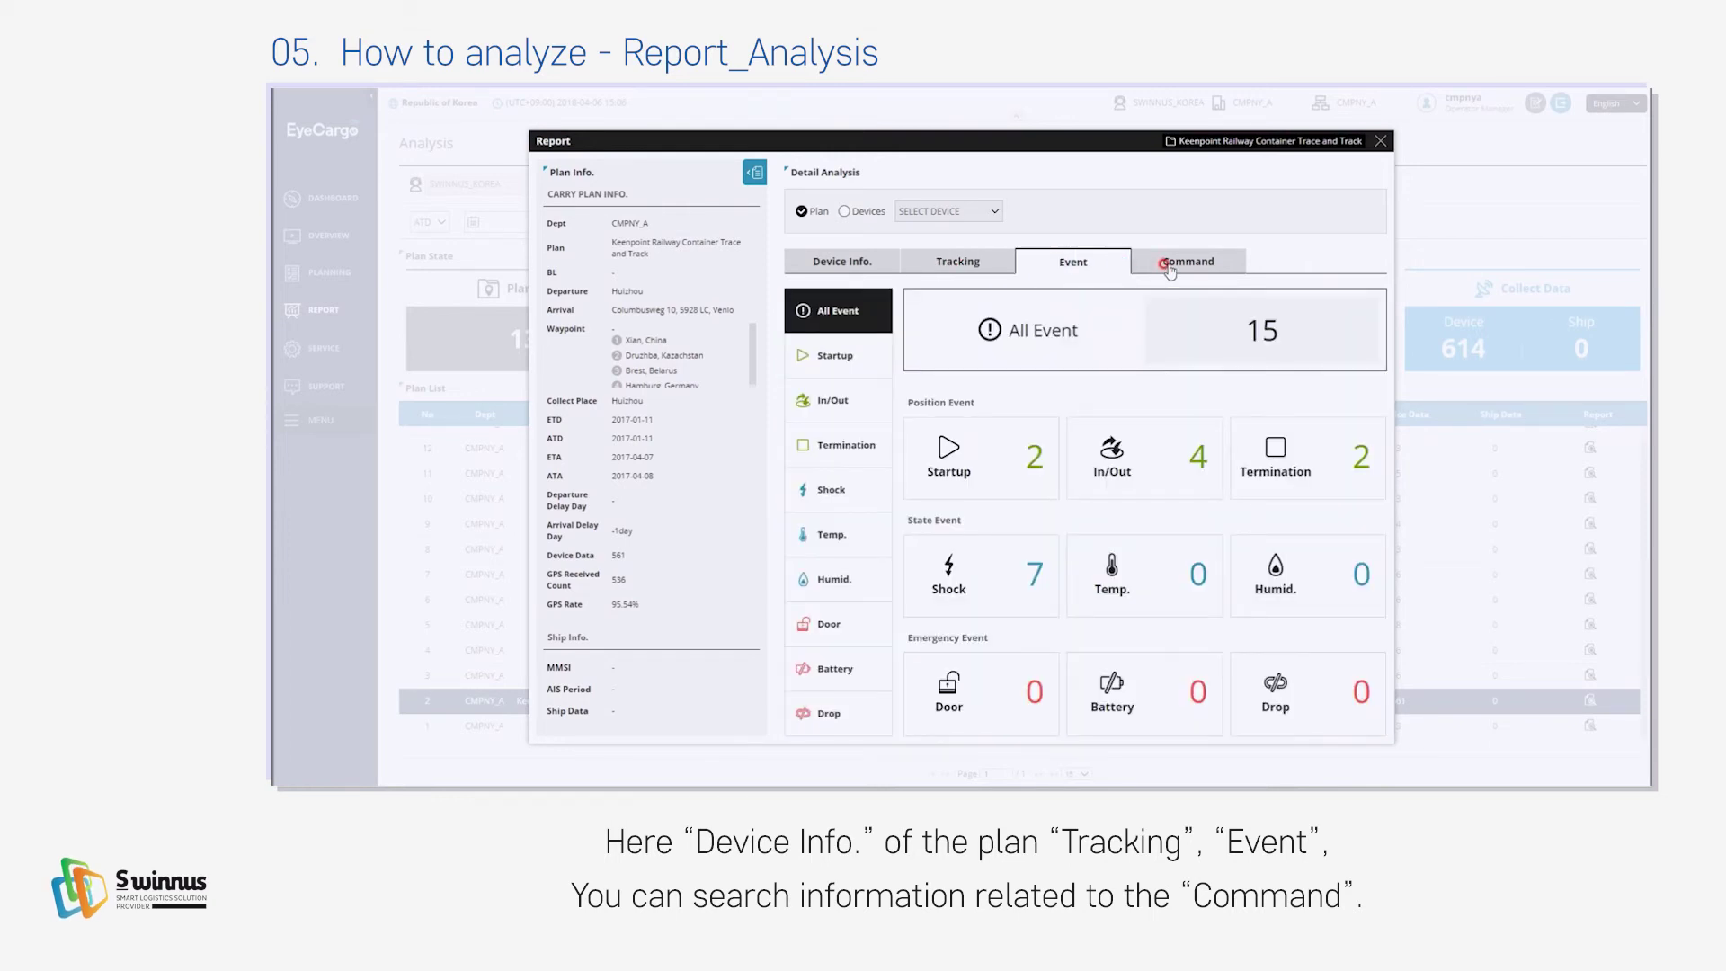
{"action": "left_click", "coordinate": [1169, 270]}
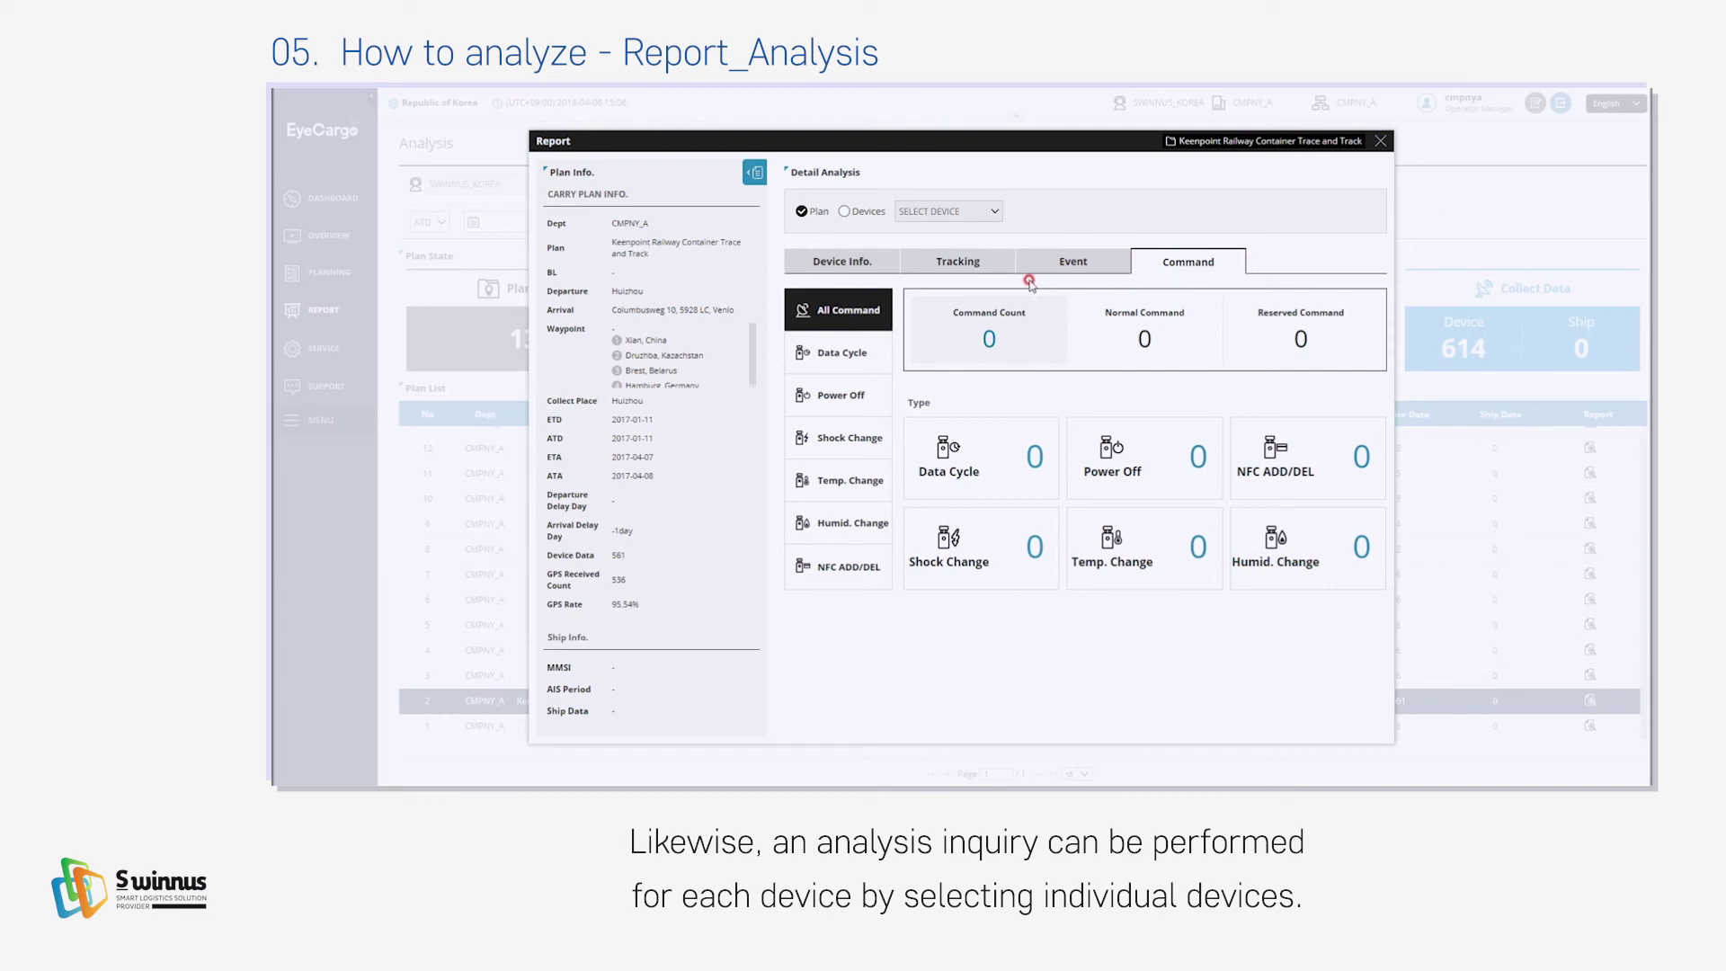
{"action": "left_click", "coordinate": [867, 262]}
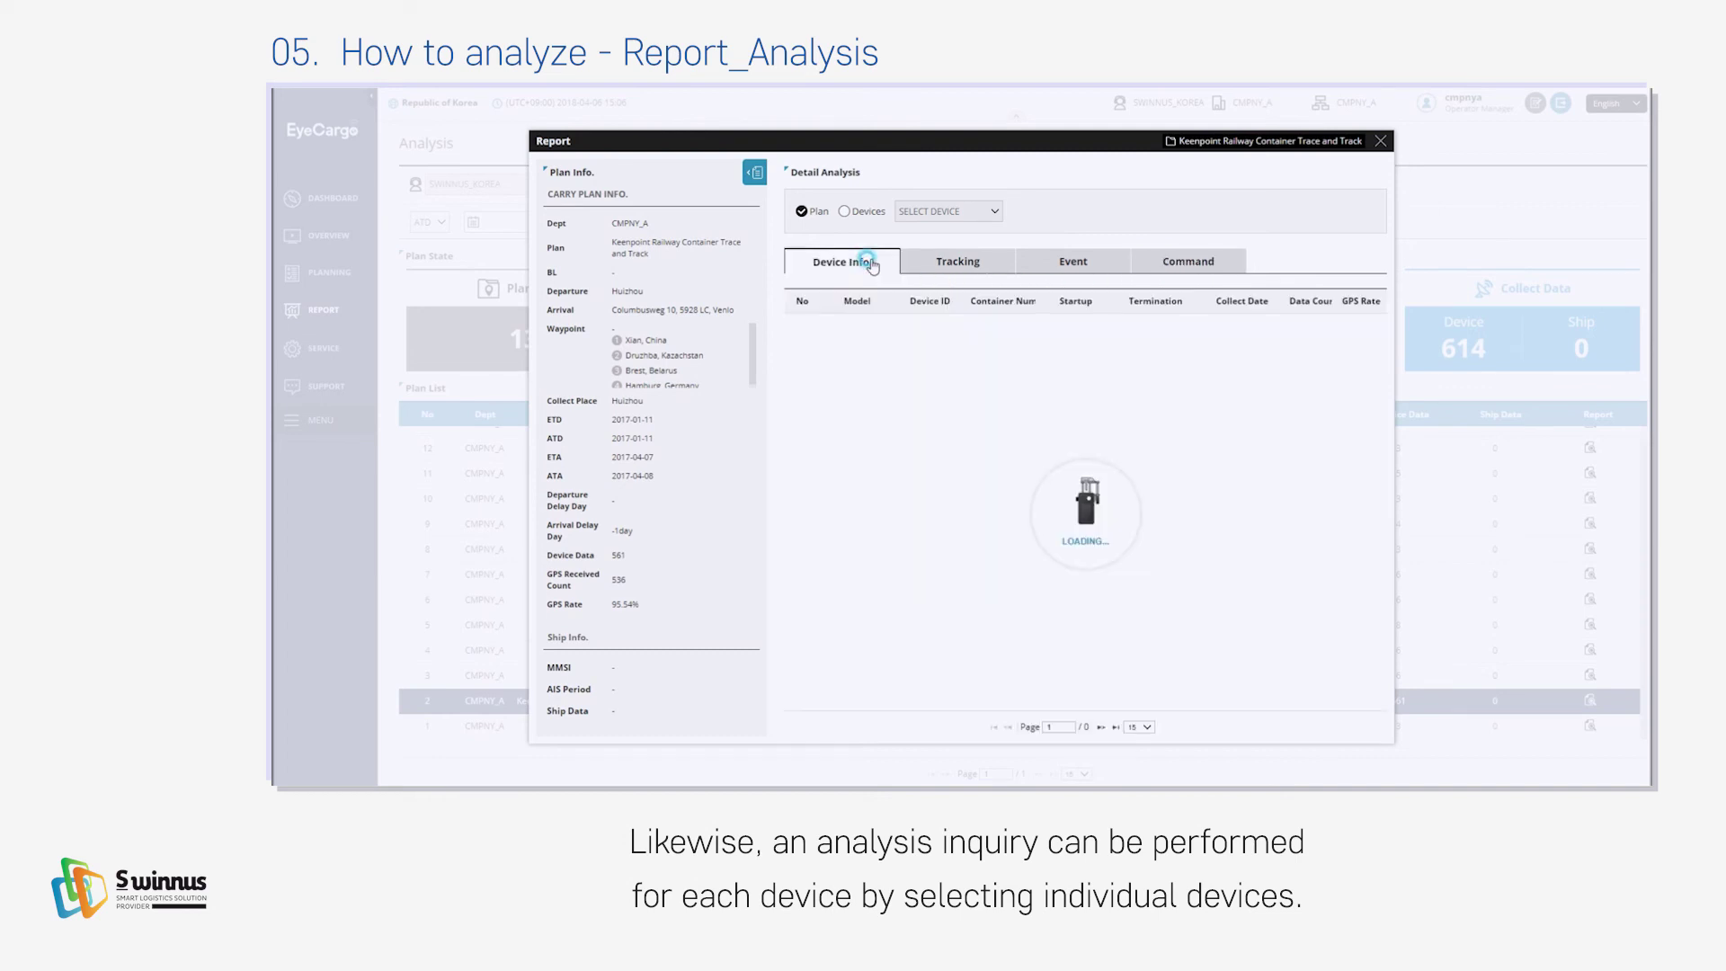
{"action": "left_click", "coordinate": [843, 211]}
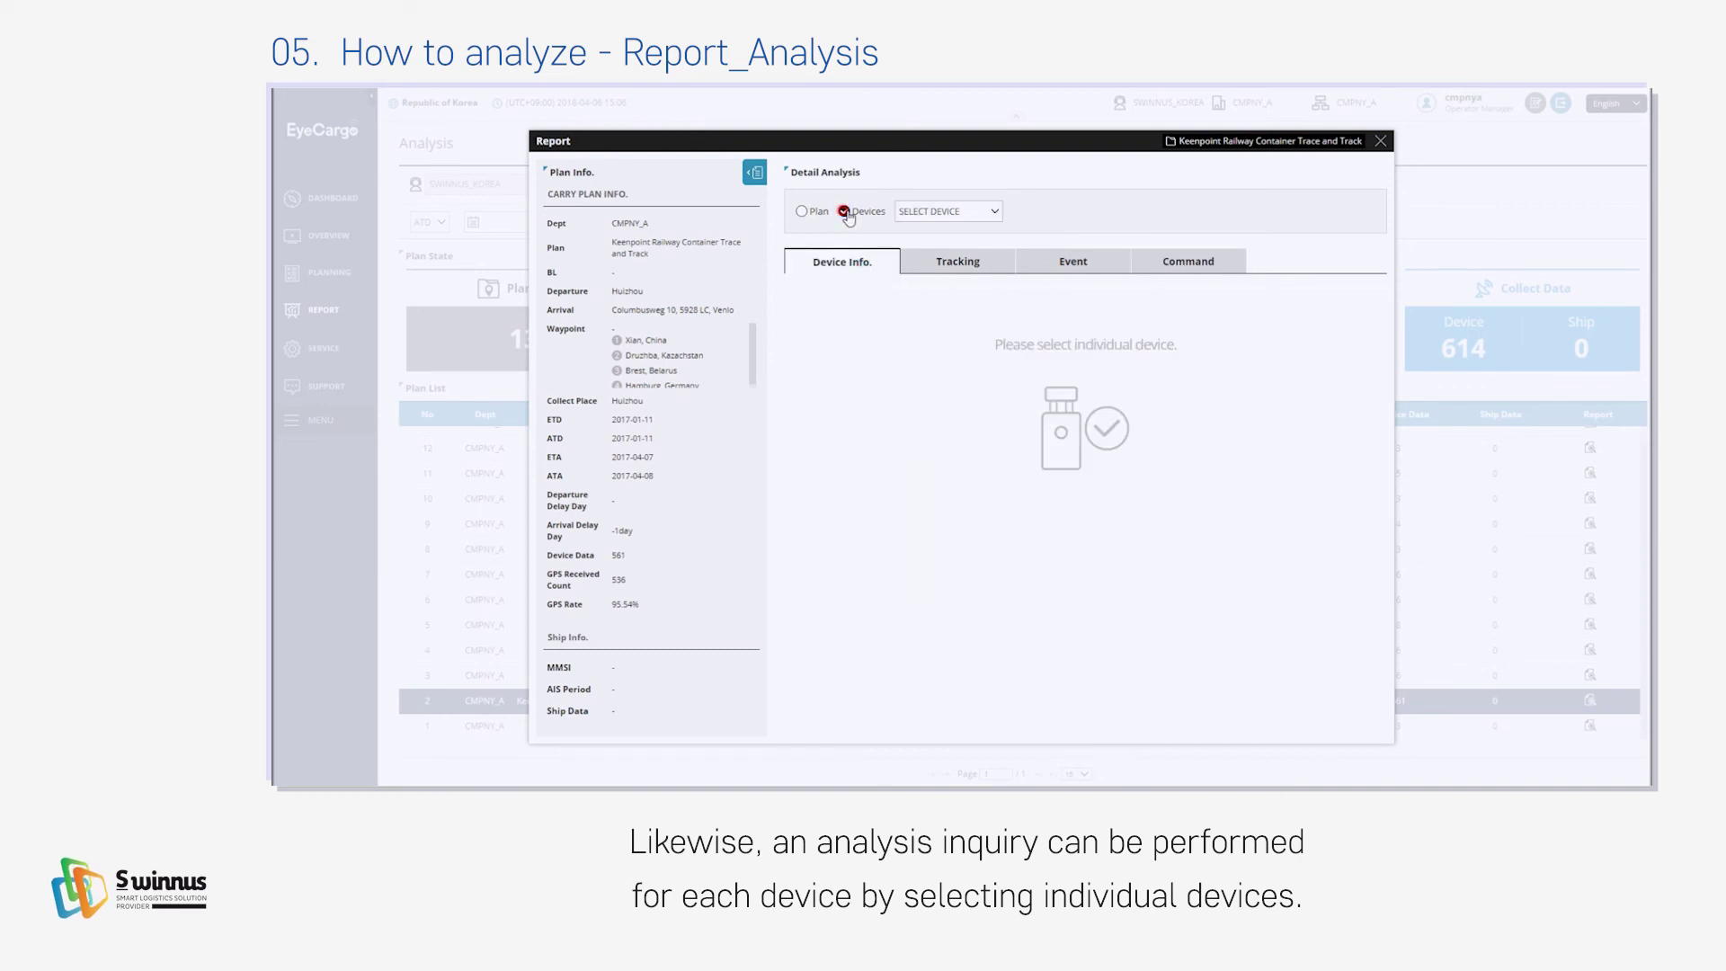